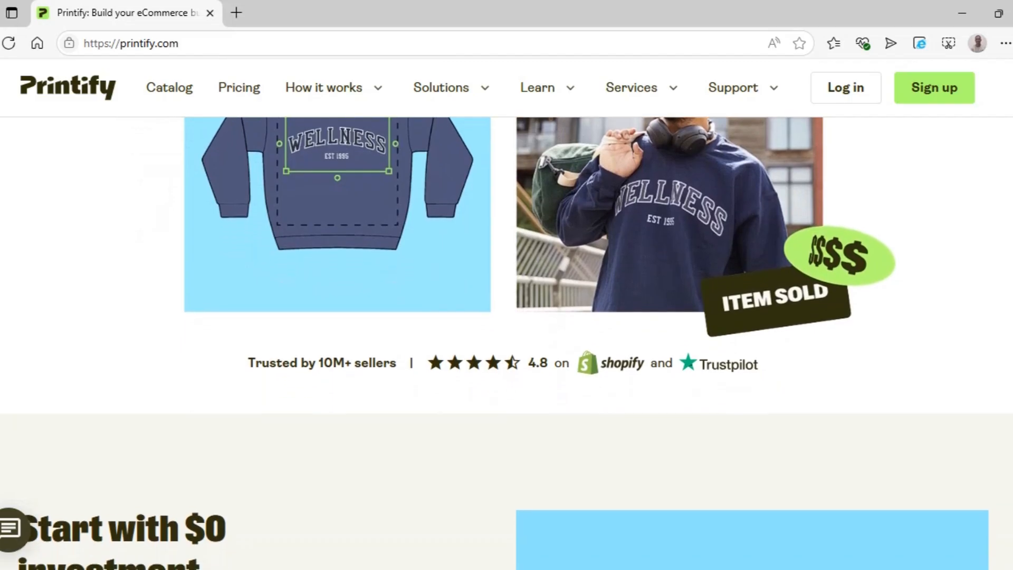
Step: Look through the Printify home page down to the three steps under "Start with $0 investment"
scroll(507, 337, "down", 2)
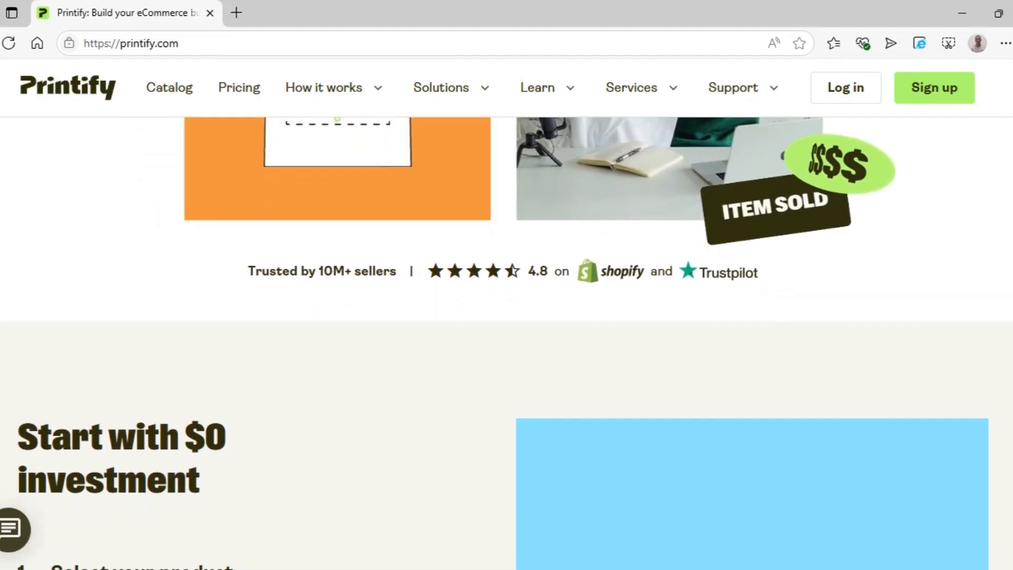
scroll(507, 338, "down", 2)
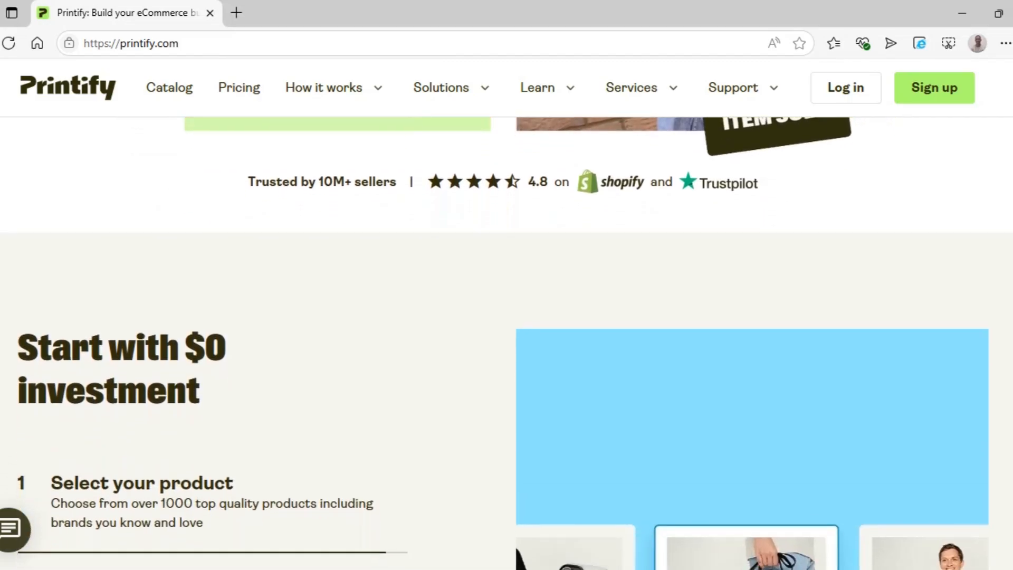
scroll(507, 338, "down", 2)
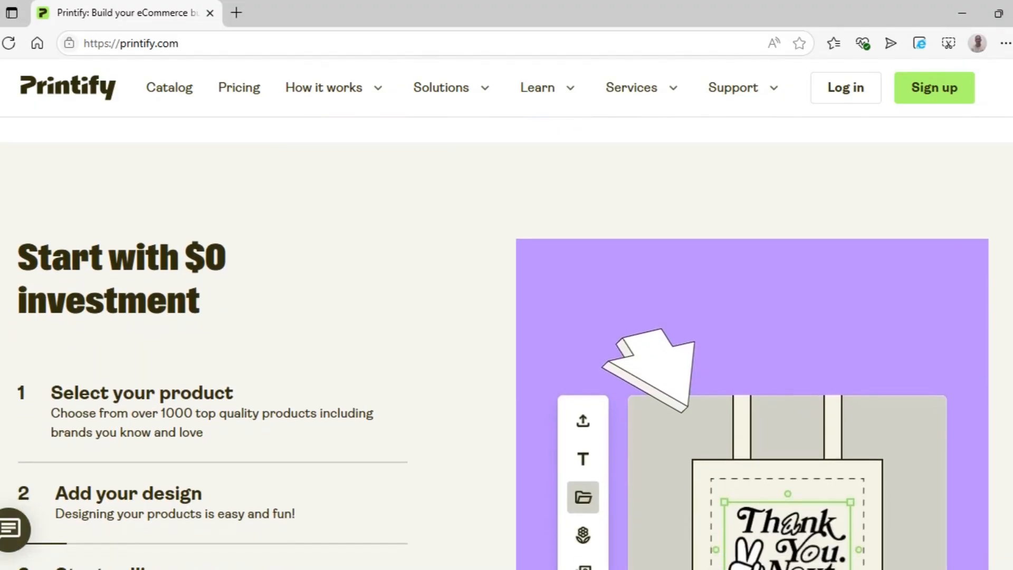
scroll(507, 338, "down", 2)
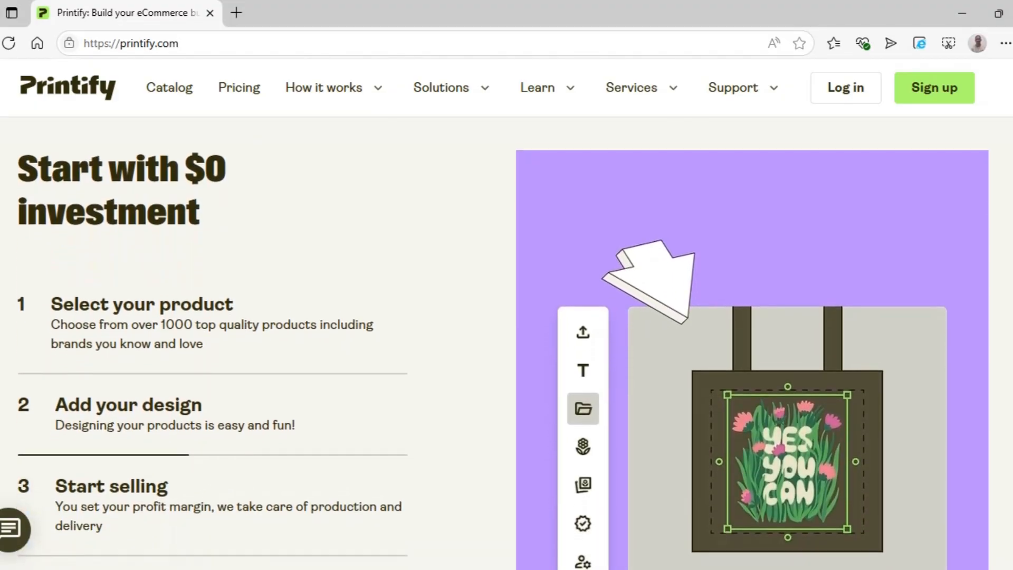
scroll(507, 338, "down", 2)
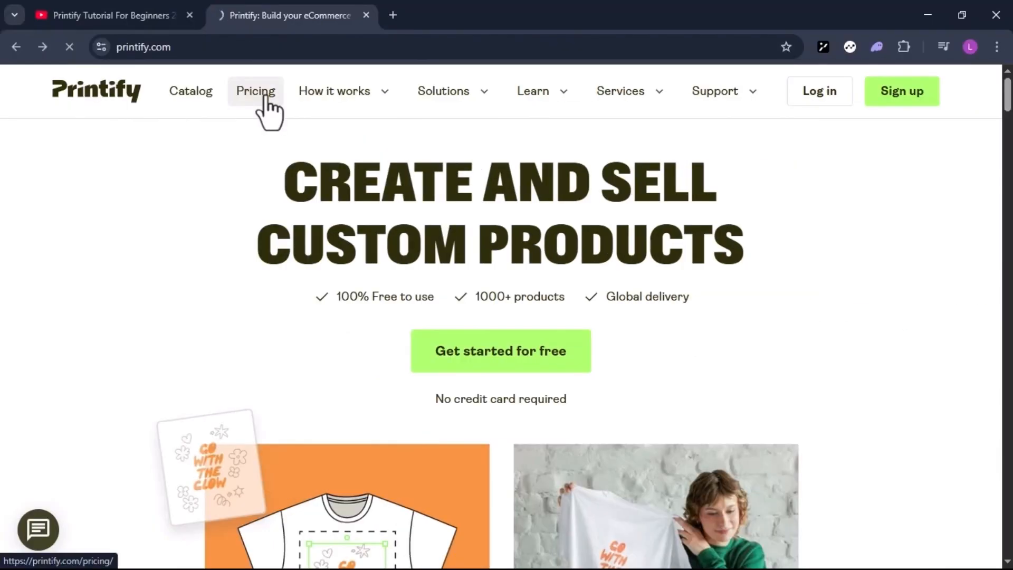
Step: Open the Printify pricing page and compare the features of the Free, Premium and Enterprise plans
left_click(265, 94)
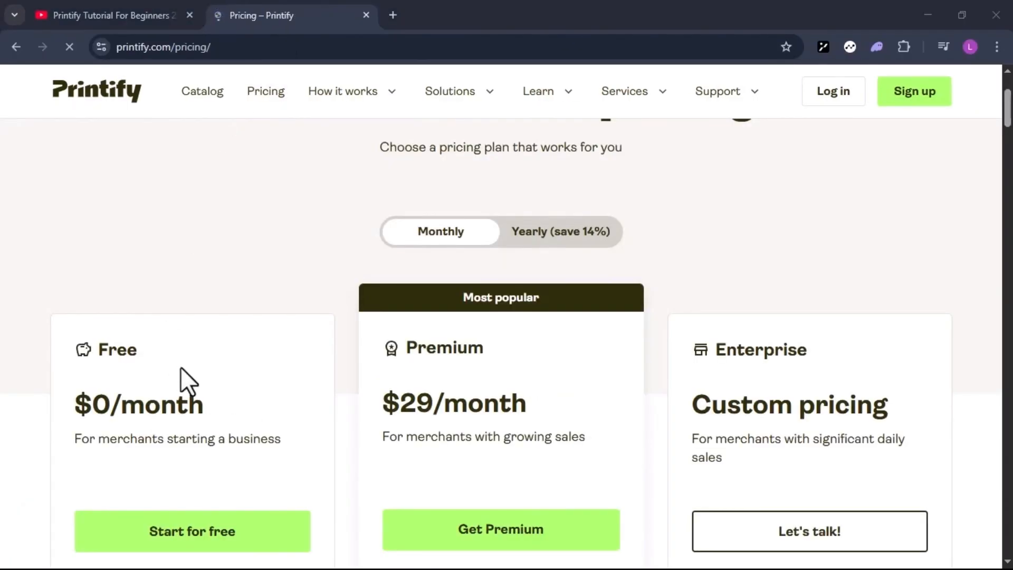
scroll(180, 366, "down", 2)
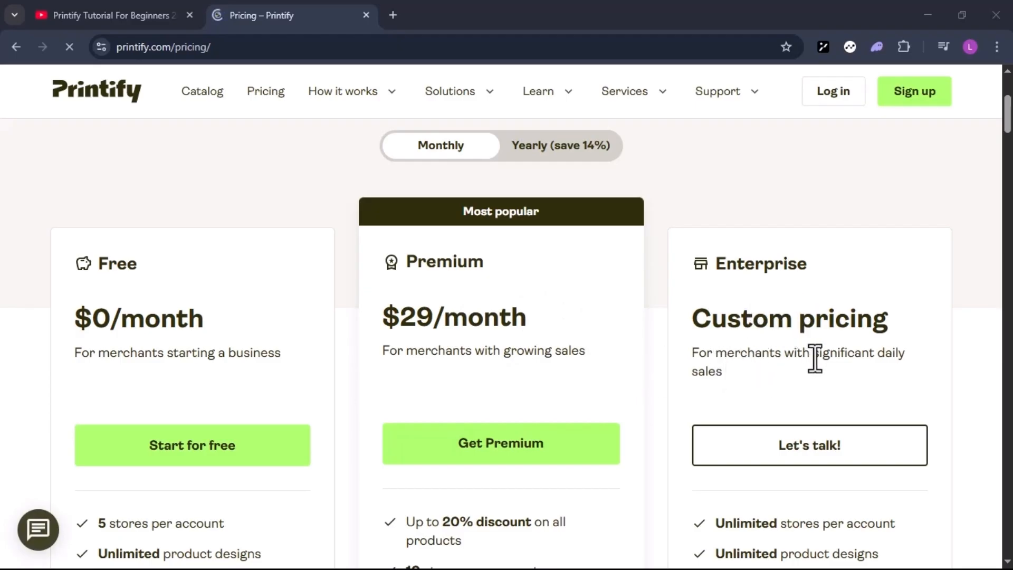
scroll(584, 378, "down", 5)
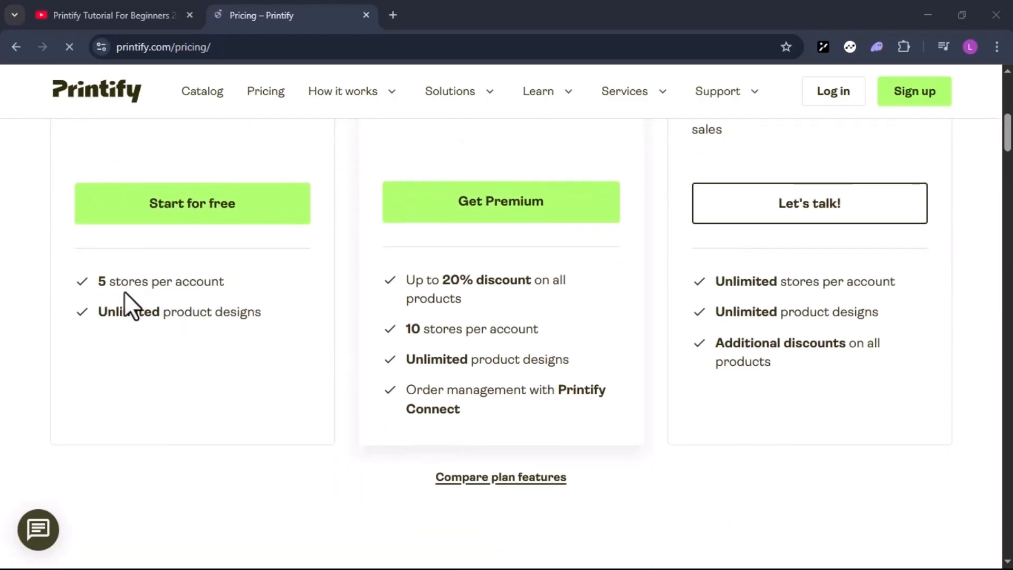
scroll(171, 258, "up", 2)
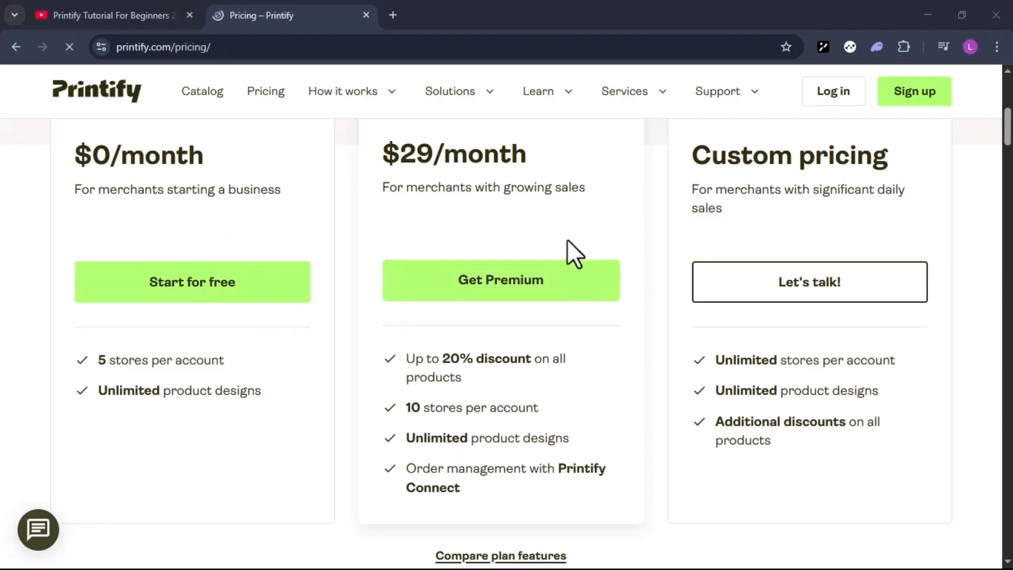
scroll(502, 417, "down", 1)
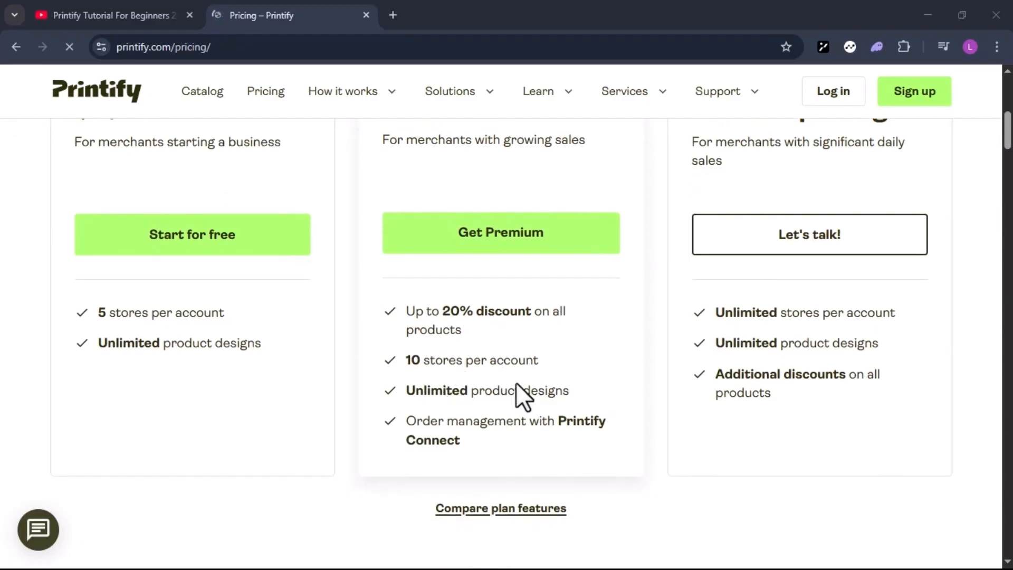
left_click(534, 238)
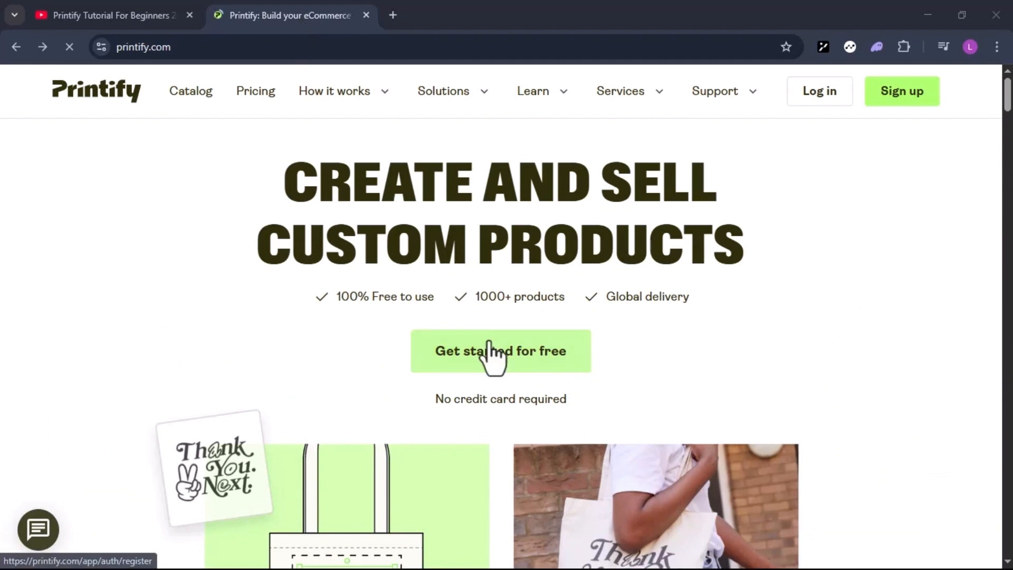
Step: Open the free registration form from the home page and sign up with a Google account
left_click(430, 311)
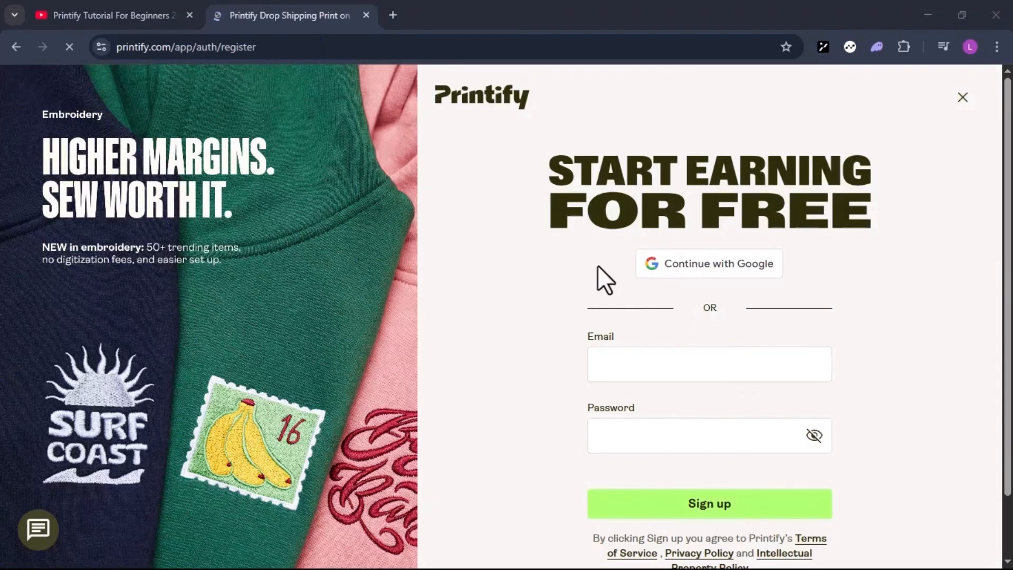
left_click(650, 378)
left_click(625, 429)
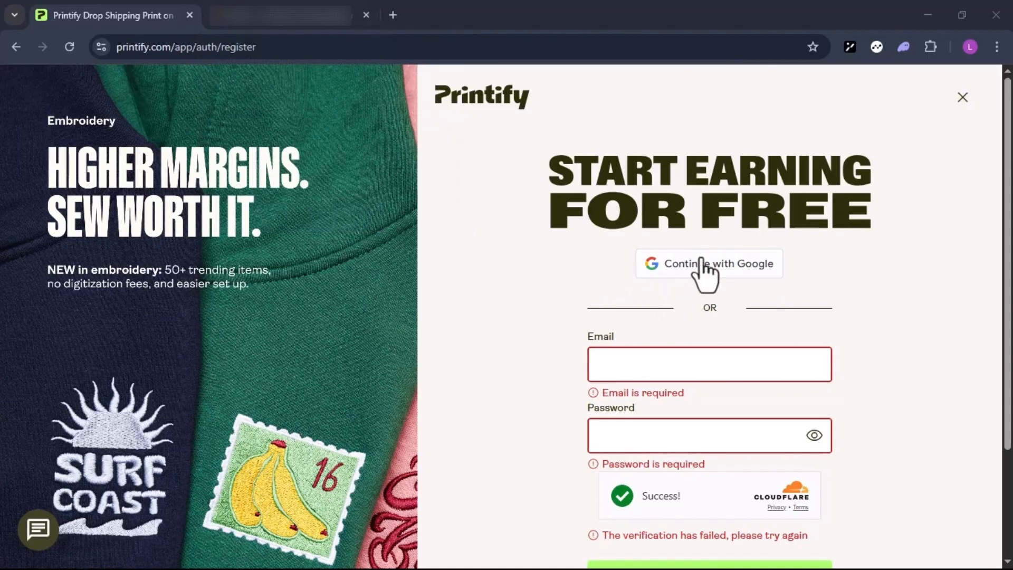
left_click(704, 265)
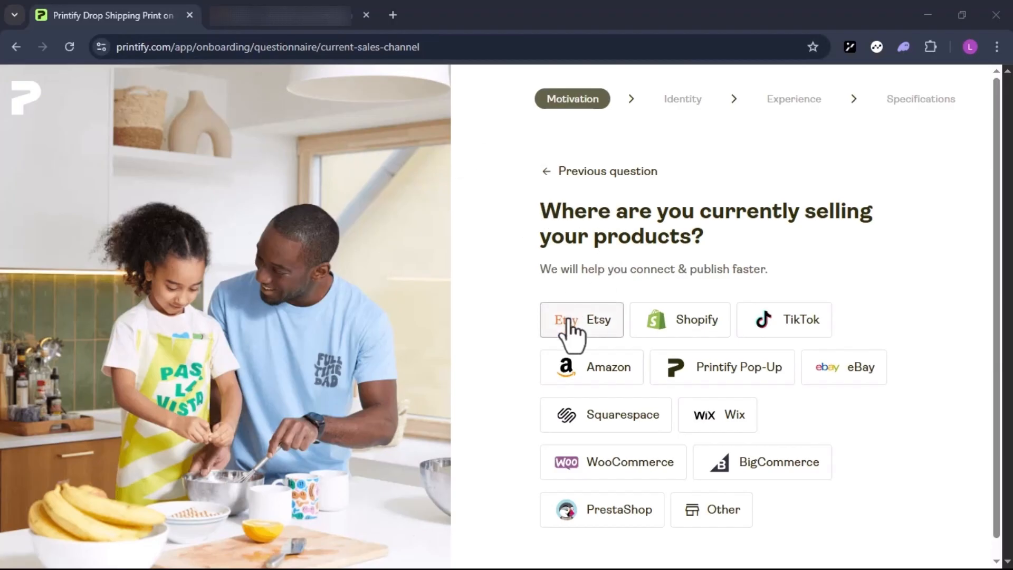
Step: Answer the onboarding questions with Etsy as the current sales channel and Individual as the best description
left_click(584, 323)
left_click(586, 323)
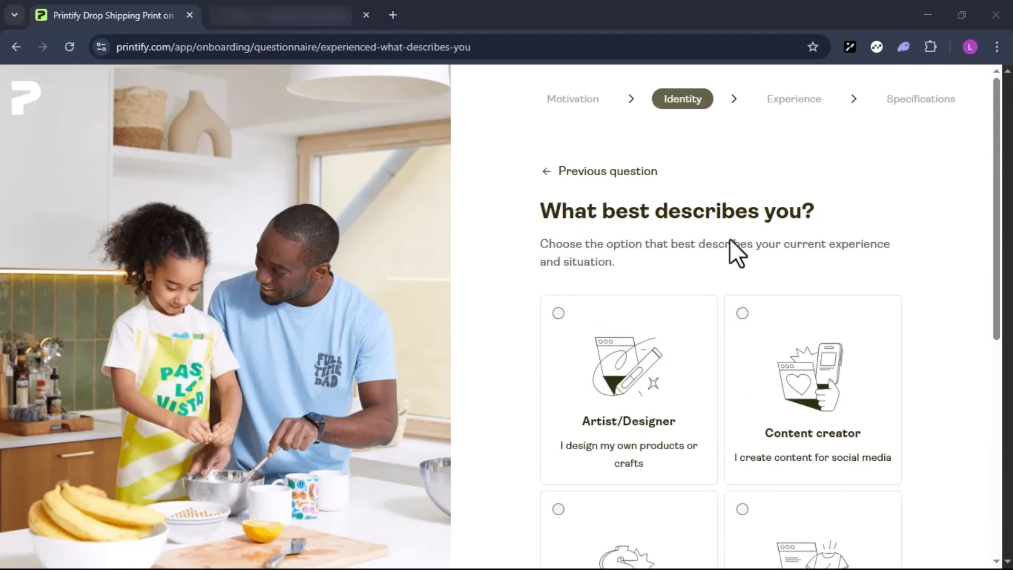
scroll(628, 364, "down", 2)
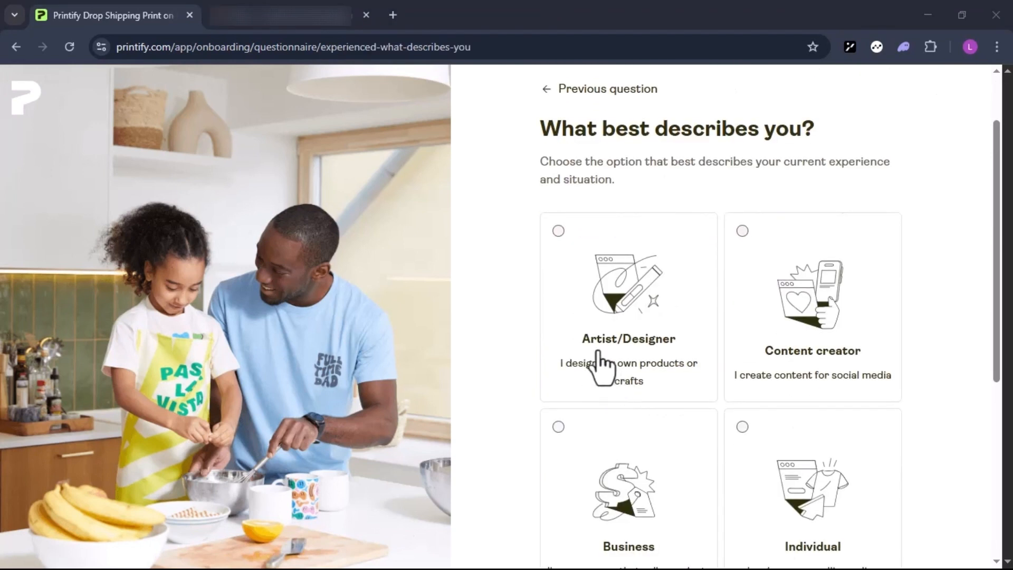
scroll(728, 446, "down", 2)
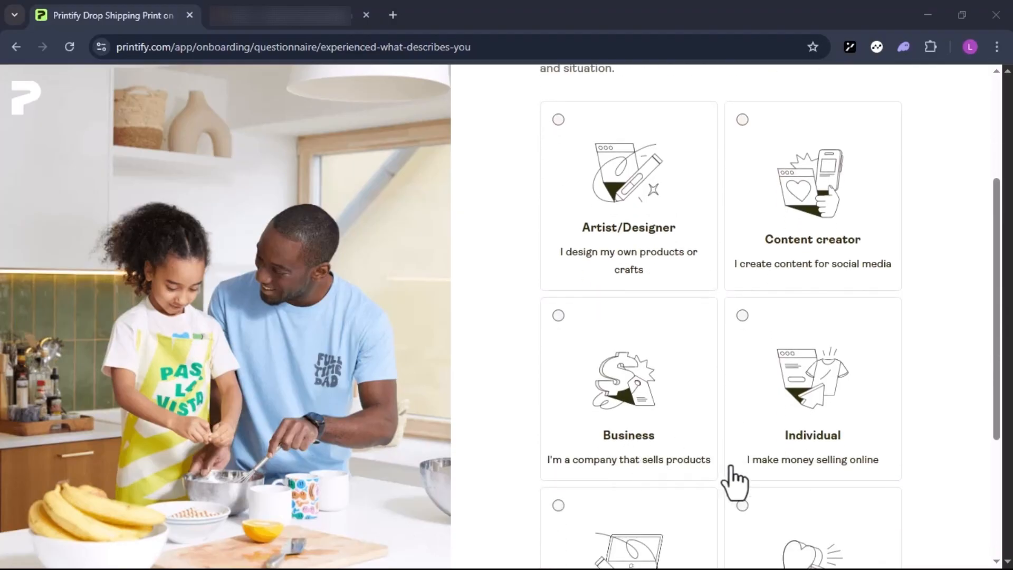
scroll(855, 455, "down", 3)
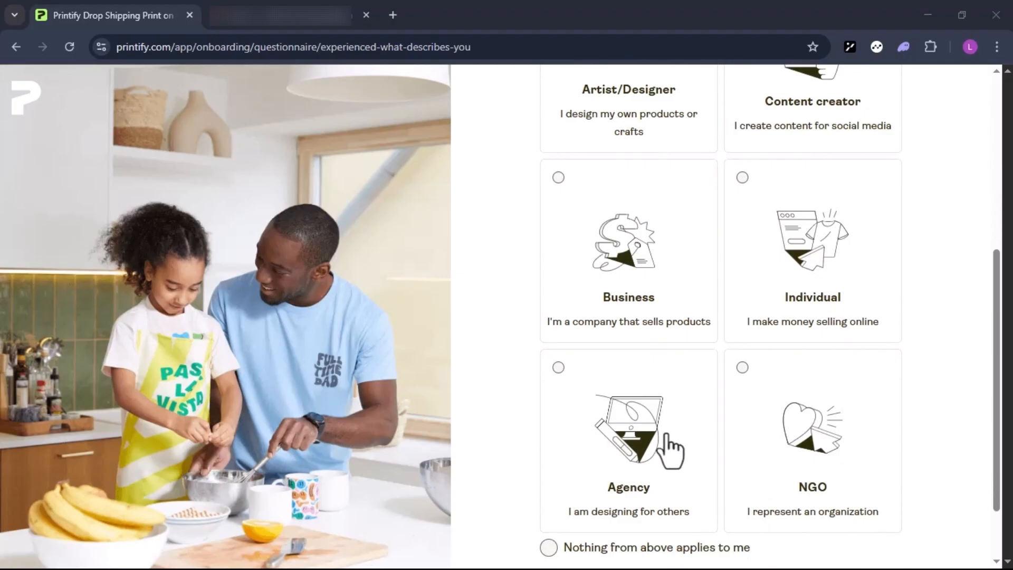
scroll(923, 466, "up", 5)
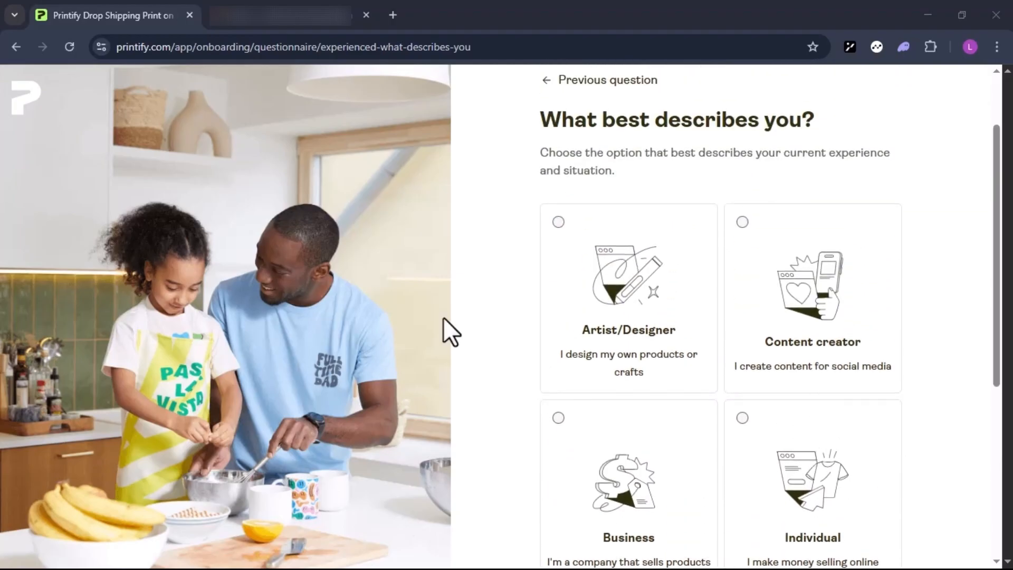
scroll(889, 147, "down", 4)
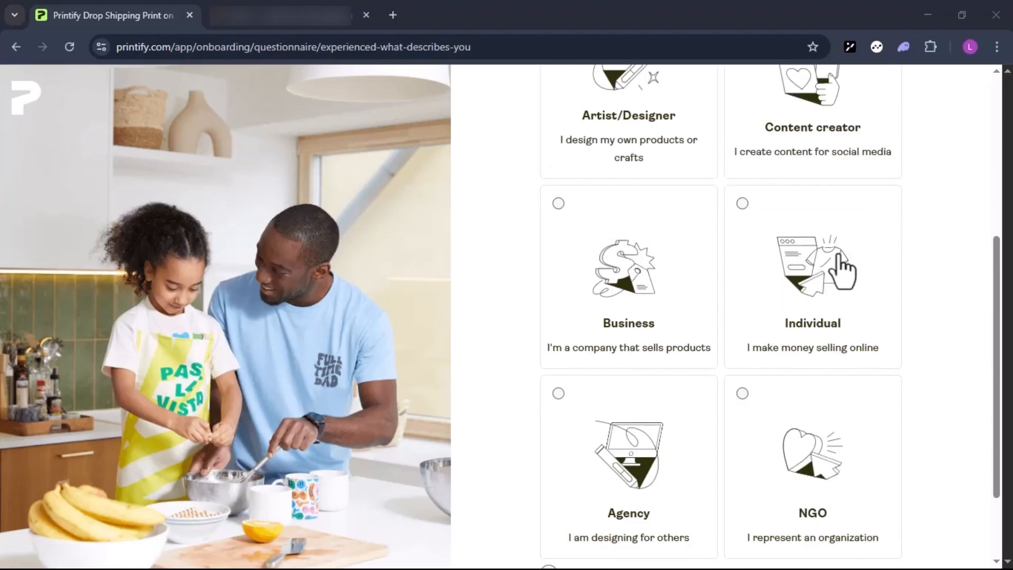
left_click(830, 268)
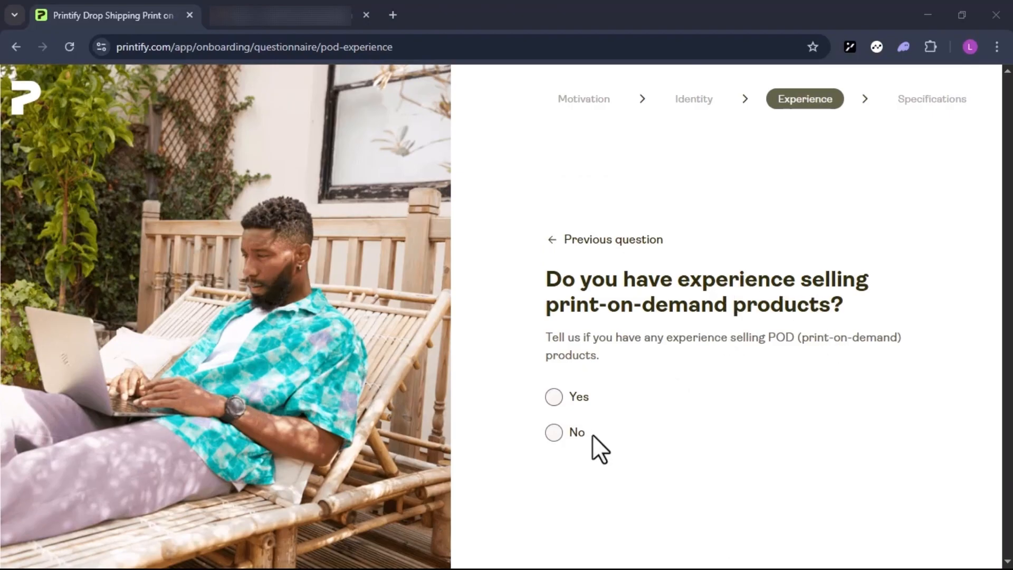
Step: State no print-on-demand selling experience and submit Designing products and Social media marketing & advertising as existing skills
left_click(554, 434)
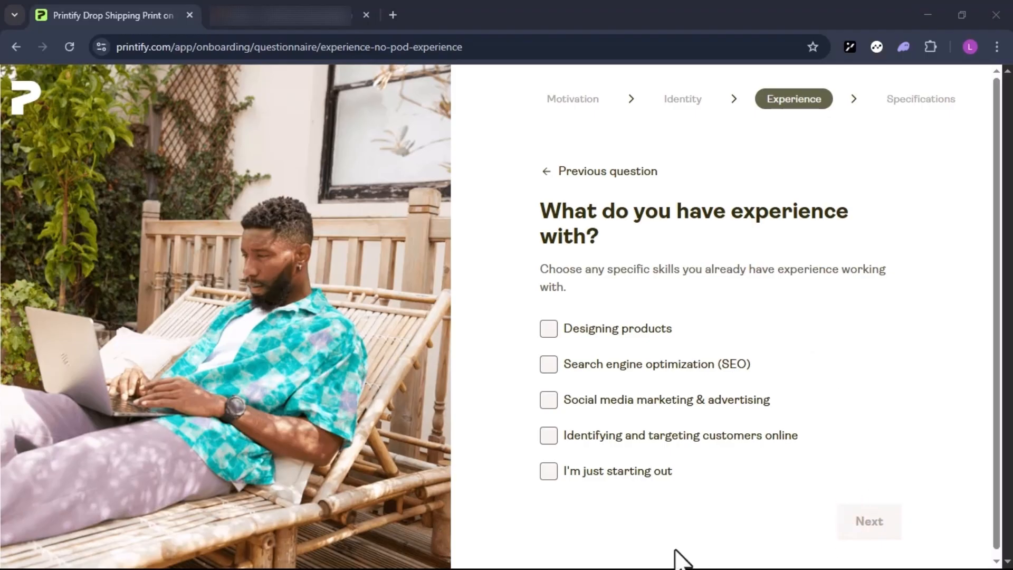
left_click(553, 333)
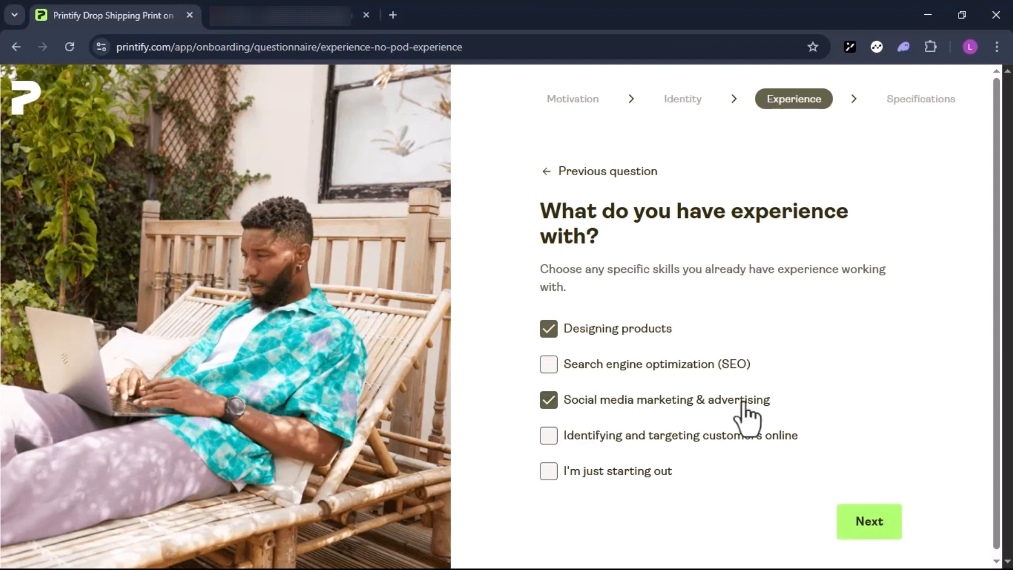
left_click(868, 524)
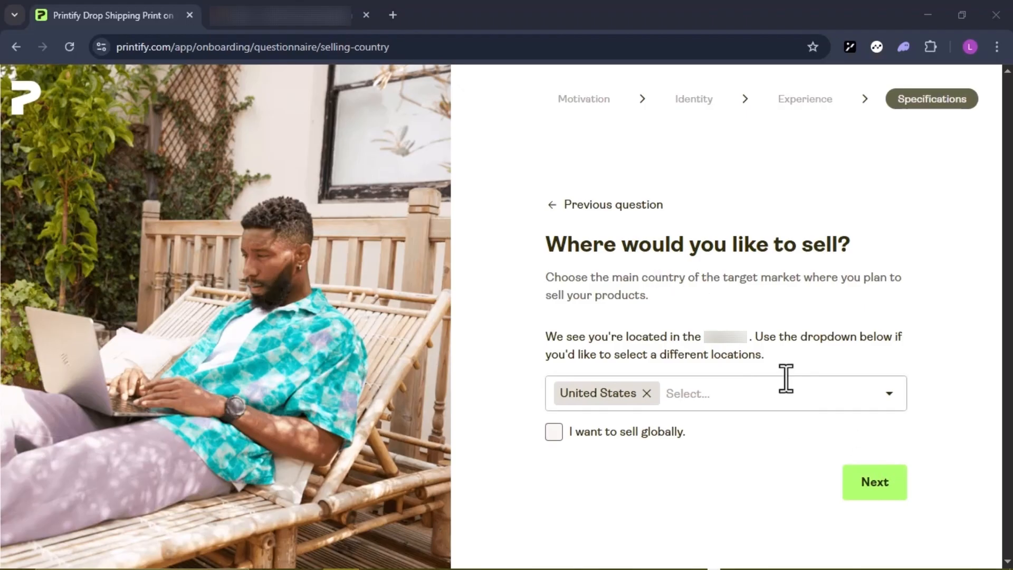
Step: Enable selling globally for the target market and finish the onboarding questionnaire
left_click(561, 440)
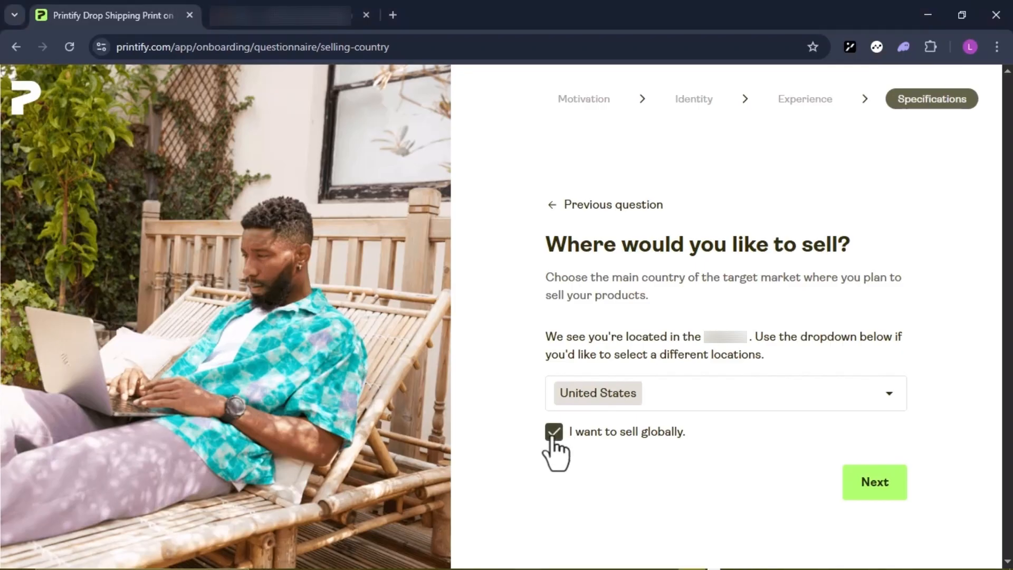
left_click(876, 495)
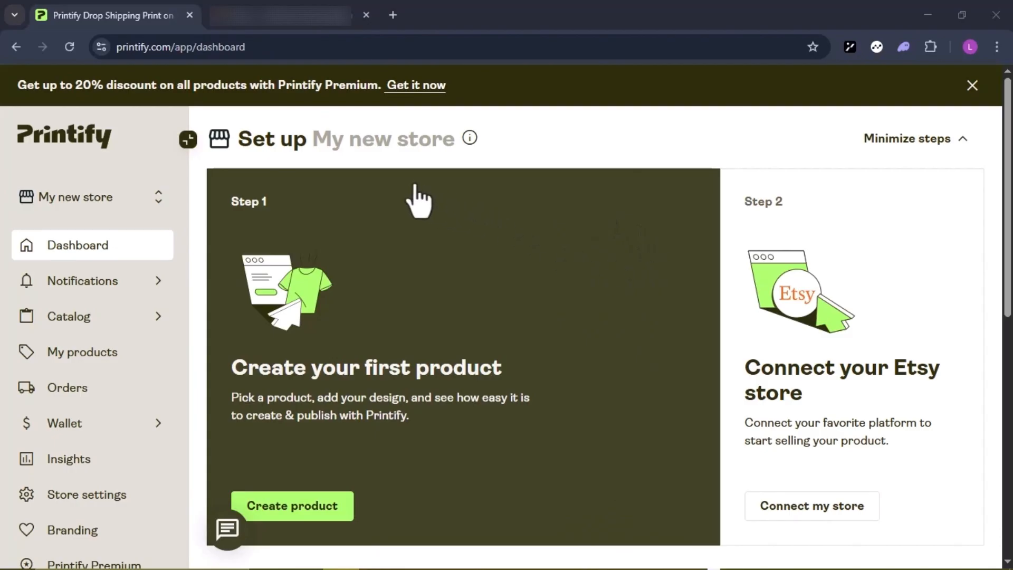
Step: Review the new store's dashboard, including its setup steps, store selector and the option to connect the Etsy store
scroll(433, 323, "down", 1)
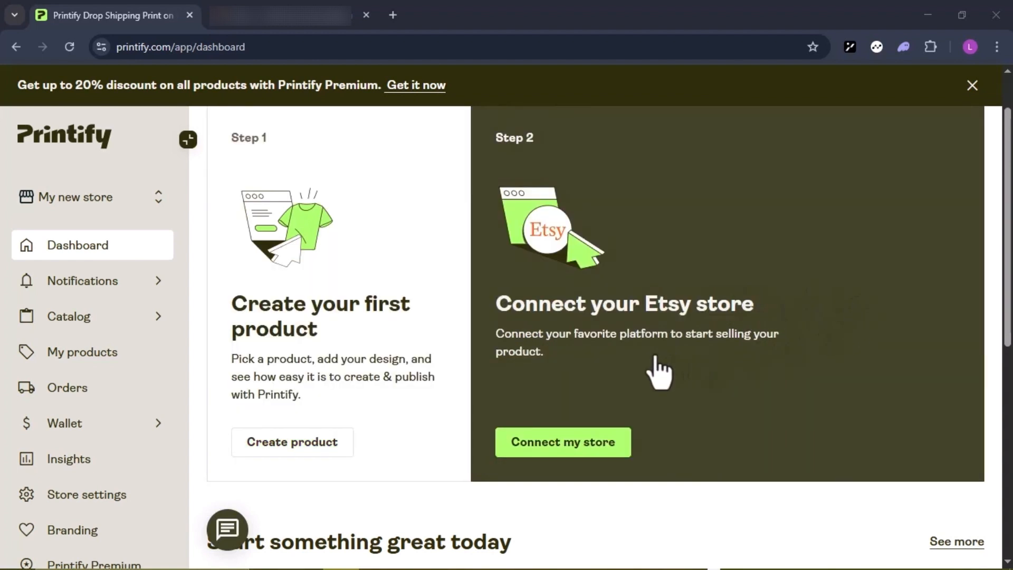
scroll(580, 411, "down", 2)
scroll(581, 411, "down", 1)
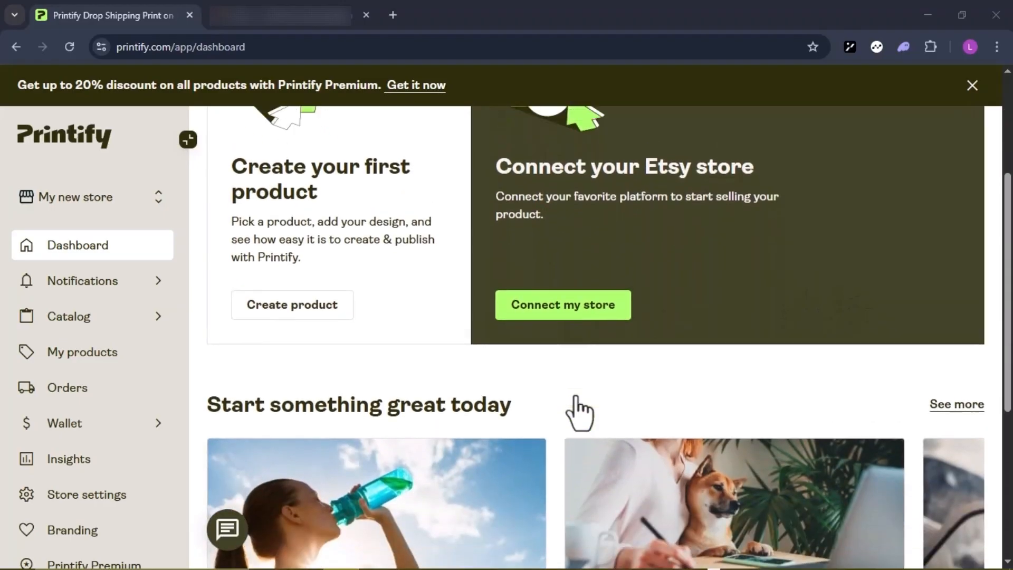
scroll(549, 380, "up", 2)
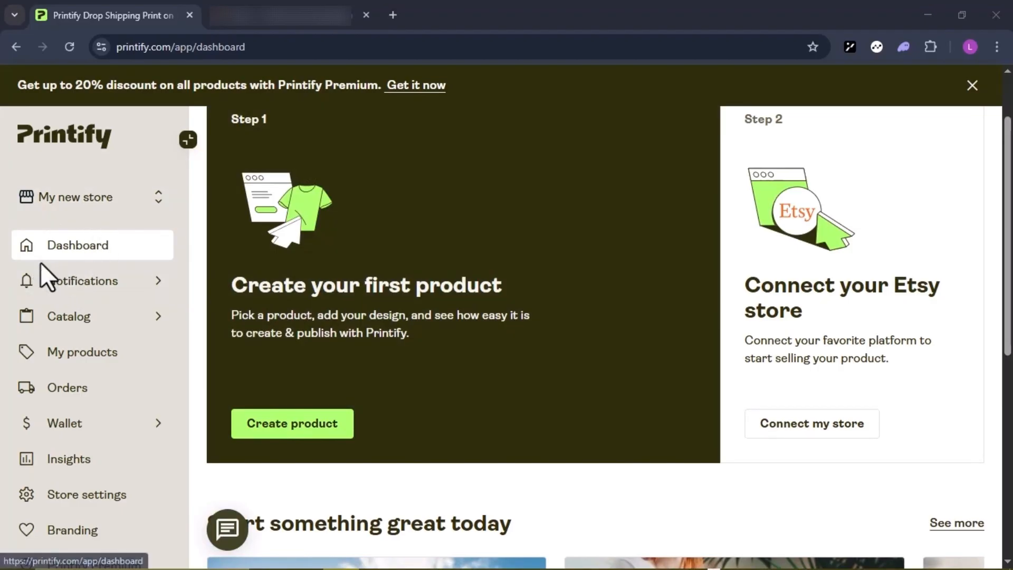
left_click(76, 201)
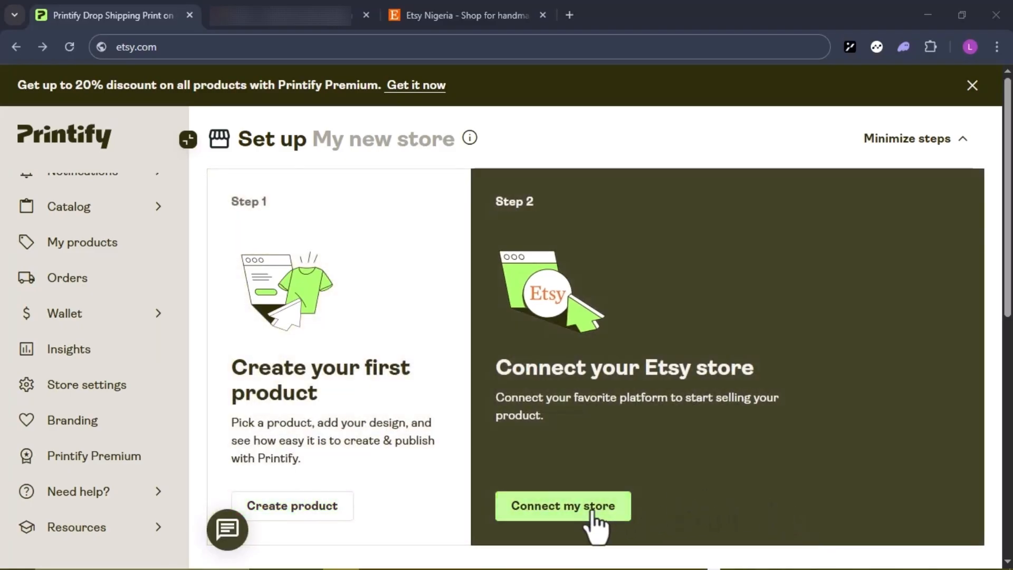
left_click(593, 515)
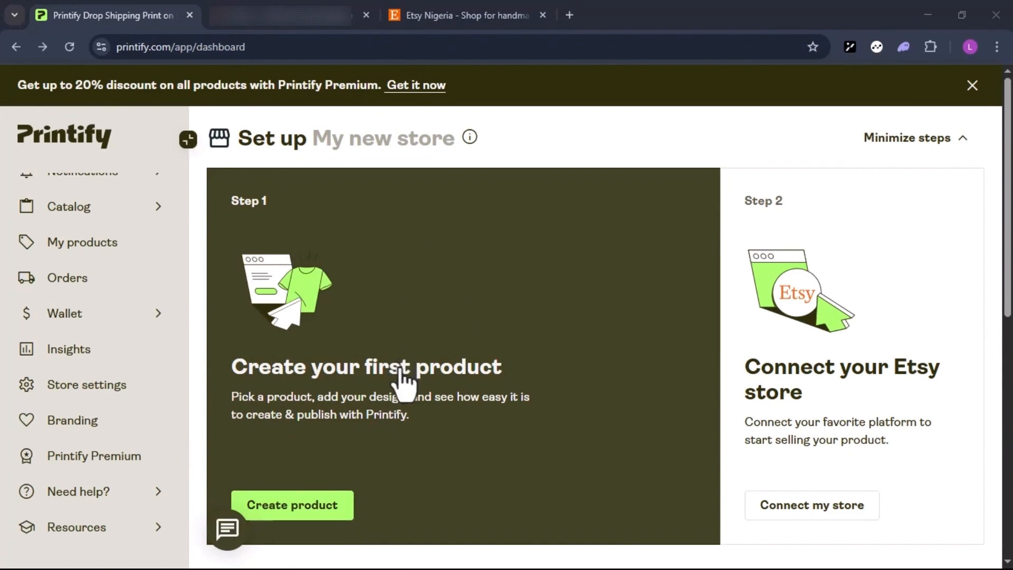
Step: Start creating the first product from the Clothing & Apparel collection, using the Unisex Heavy Blend Crewneck Sweatshirt
scroll(401, 380, "down", 2)
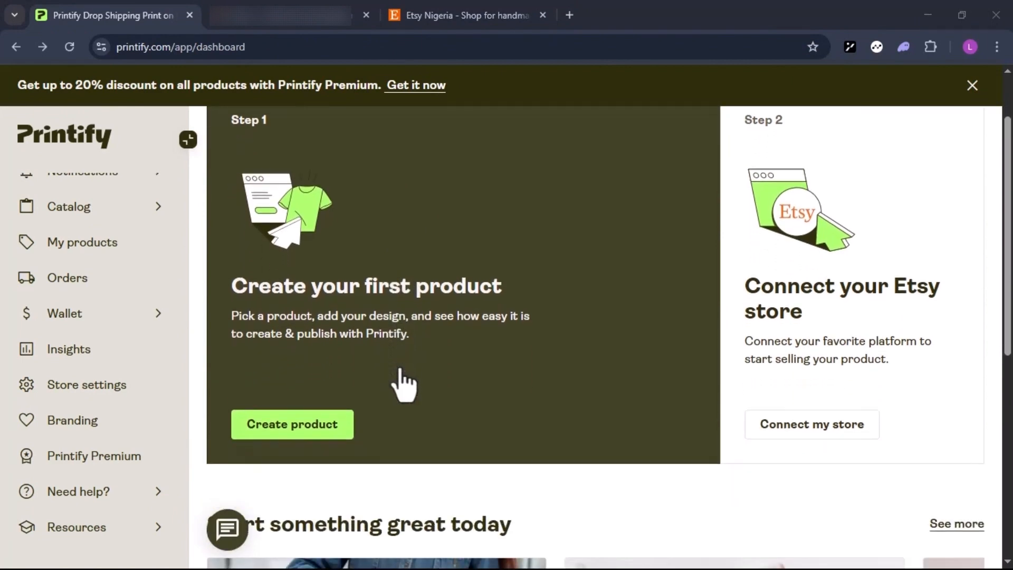
left_click(308, 434)
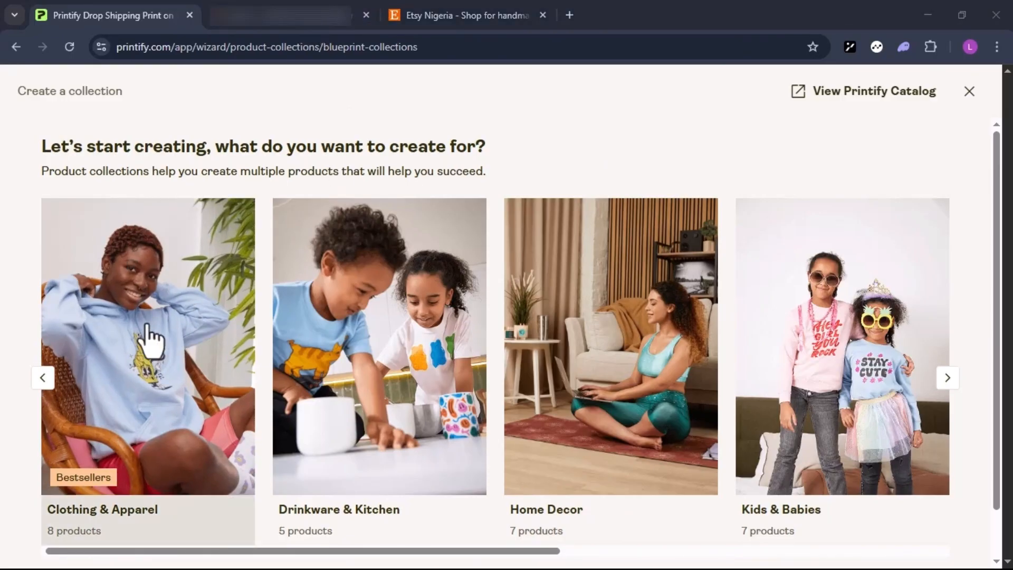
left_click(149, 342)
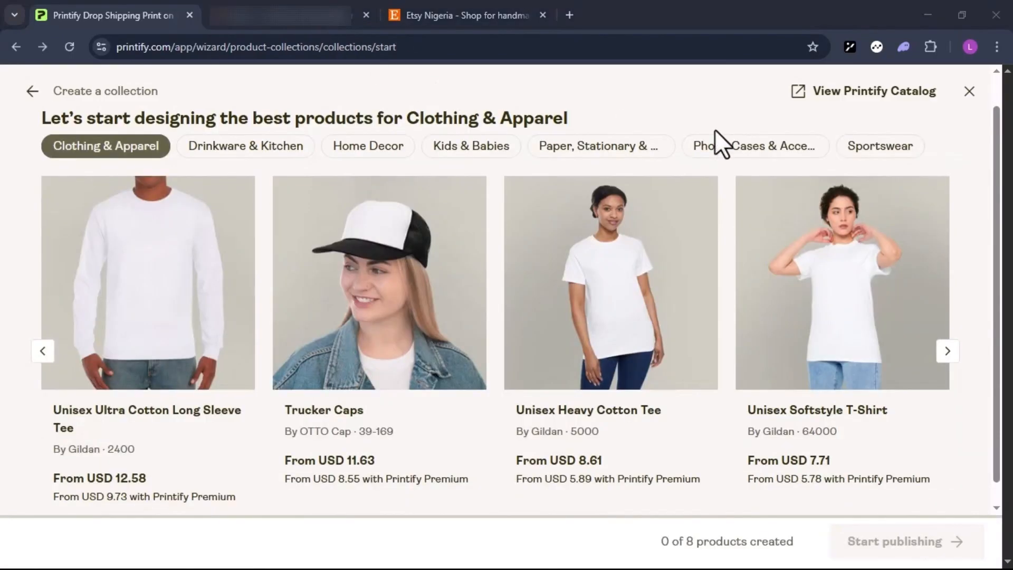
left_click(948, 352)
left_click(139, 344)
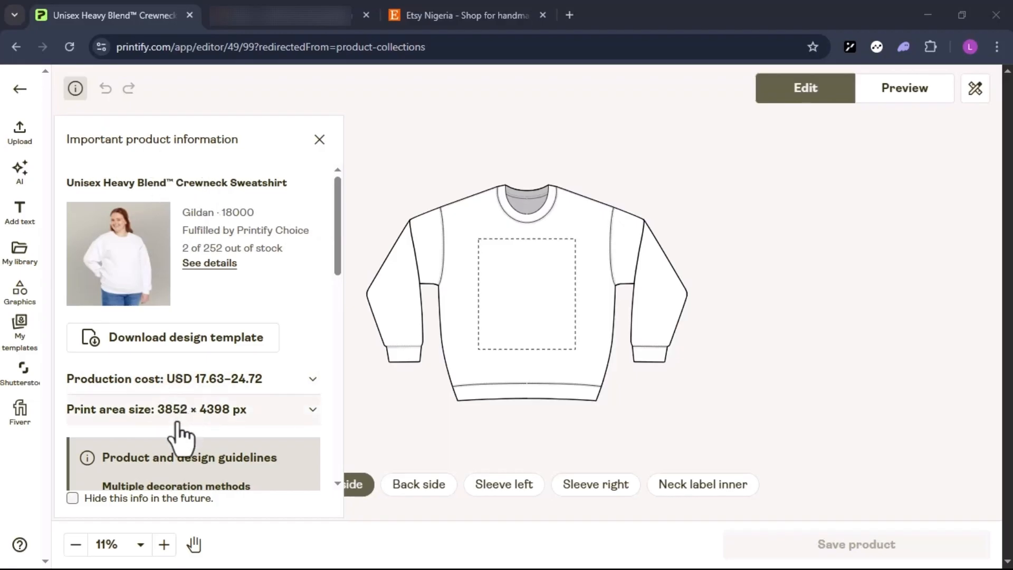
Step: Read the sweatshirt's product information and its decoration method guidelines, and close the information
scroll(179, 435, "down", 1)
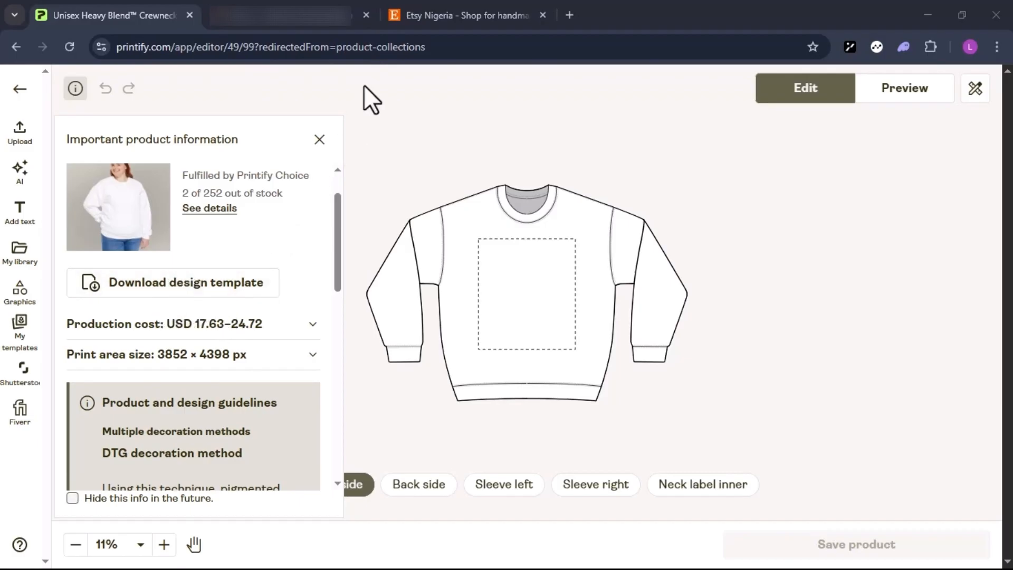
scroll(236, 363, "down", 10)
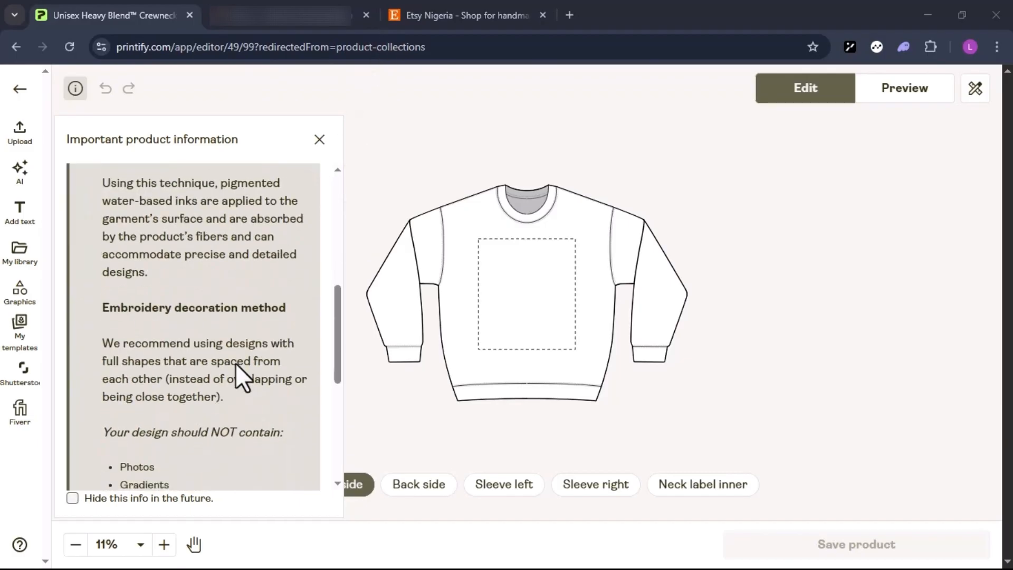
scroll(235, 363, "up", 2)
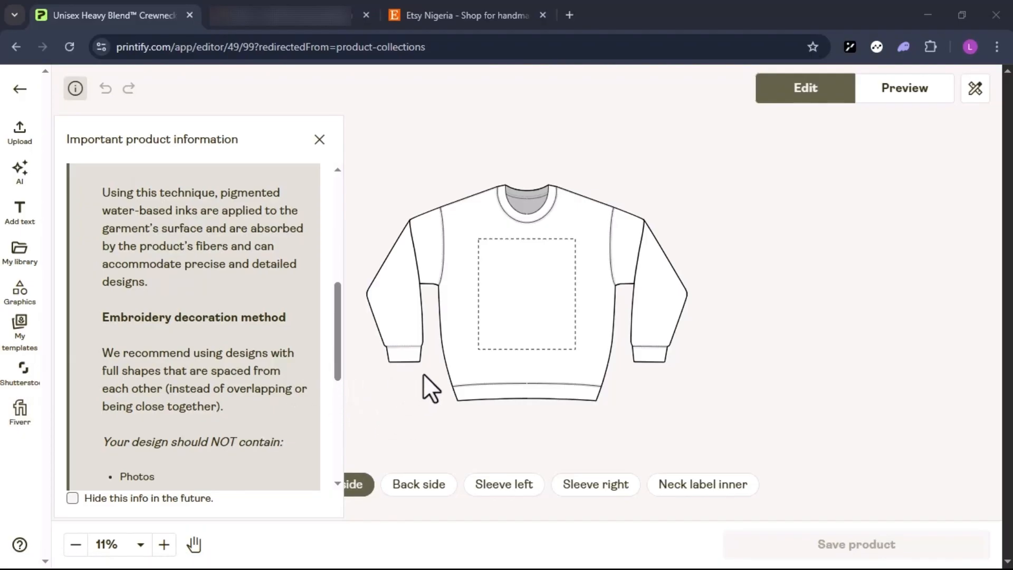
left_click(439, 360)
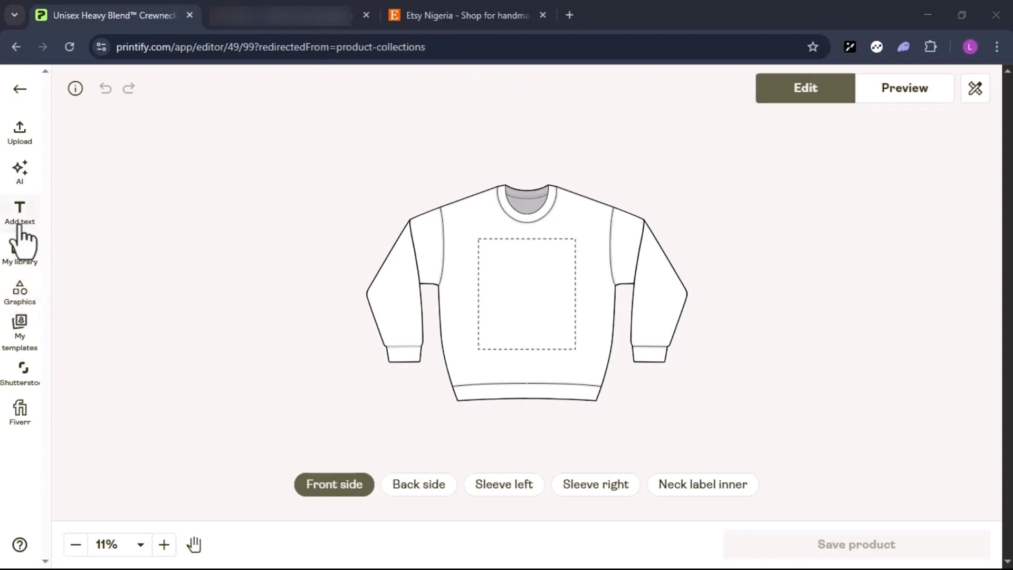
Step: Browse the ready-made graphics and add the editable curved text "It's a New Day Rise n' Shine" to the sweatshirt's front side
left_click(20, 290)
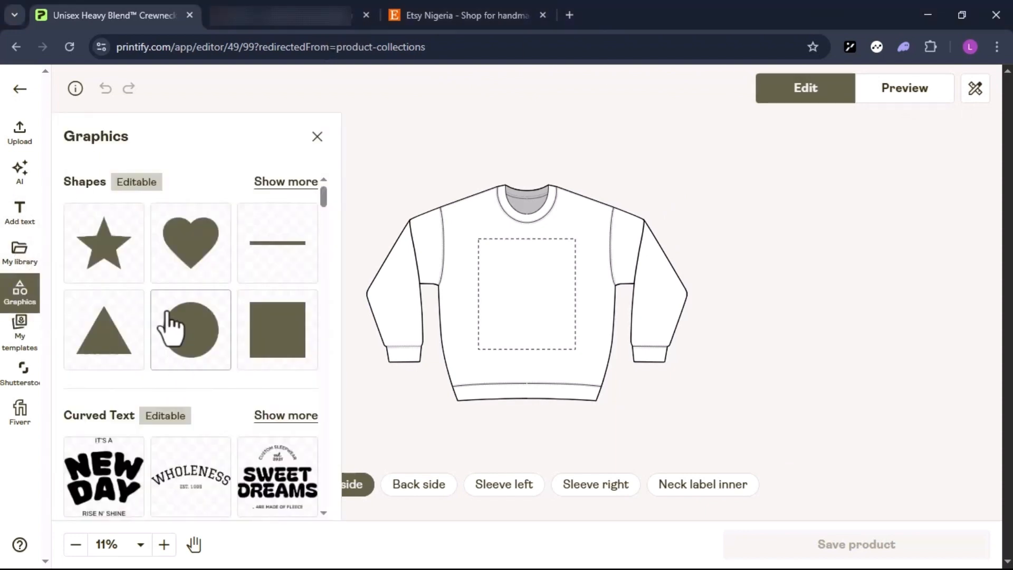
scroll(165, 369, "down", 2)
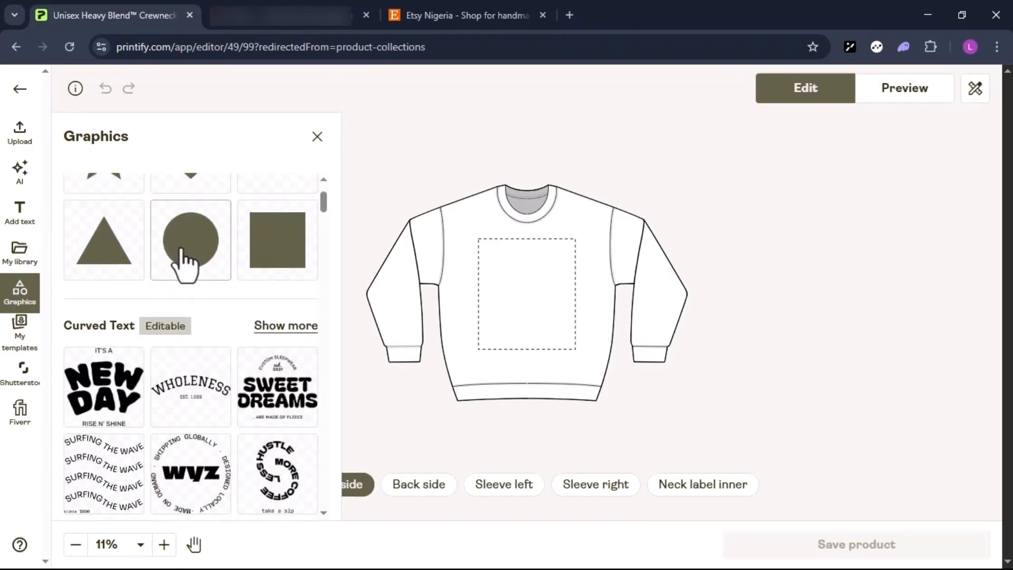
scroll(158, 266, "up", 2)
scroll(134, 389, "down", 2)
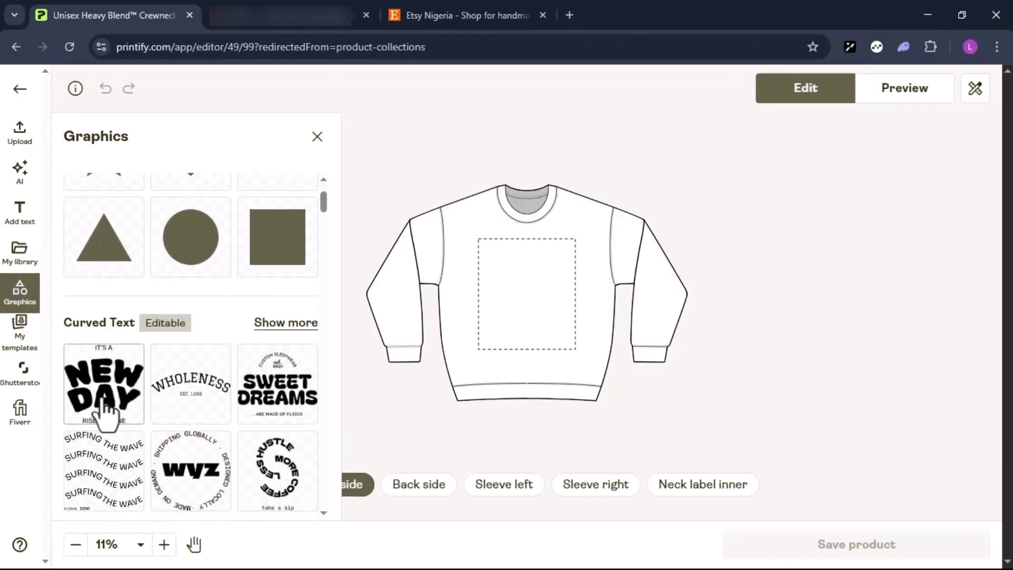
scroll(127, 409, "down", 10)
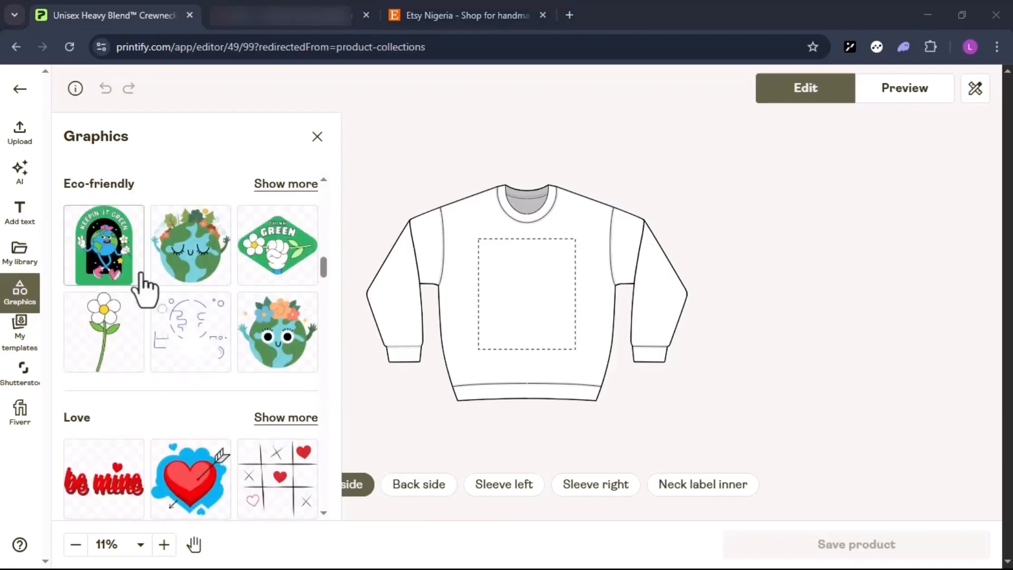
scroll(142, 288, "up", 2)
scroll(143, 288, "up", 4)
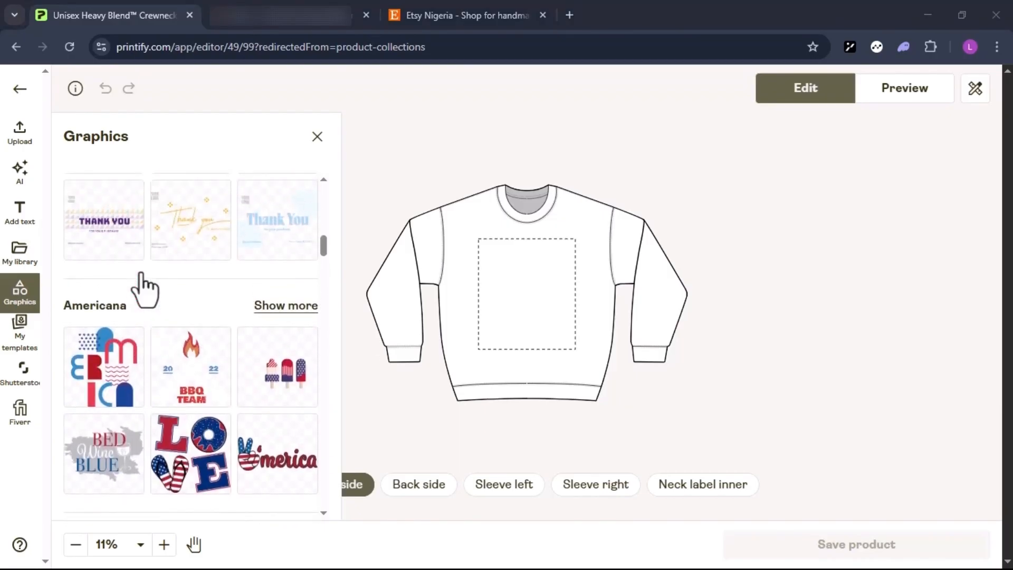
scroll(140, 285, "down", 3)
scroll(136, 354, "down", 2)
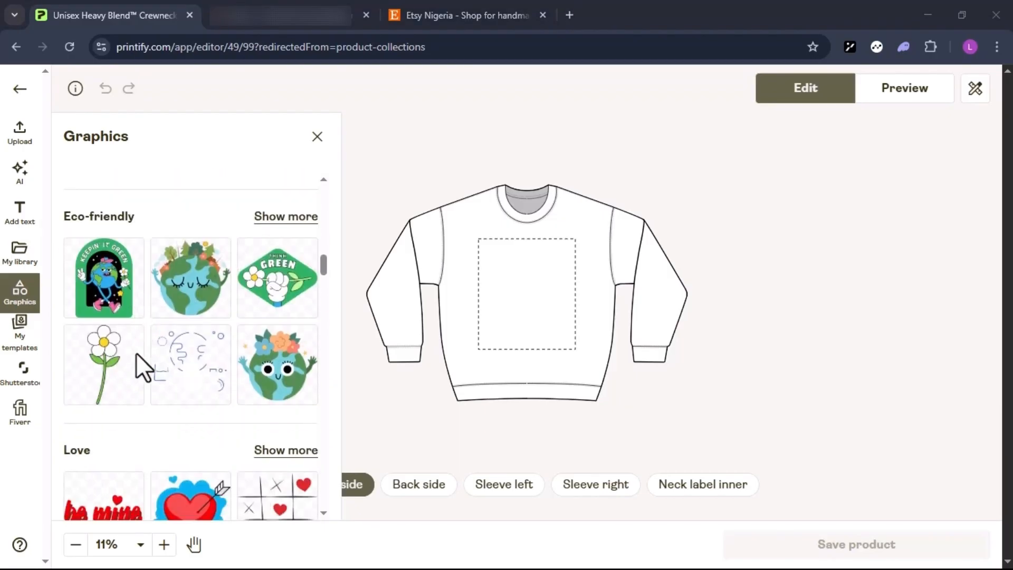
scroll(137, 353, "down", 8)
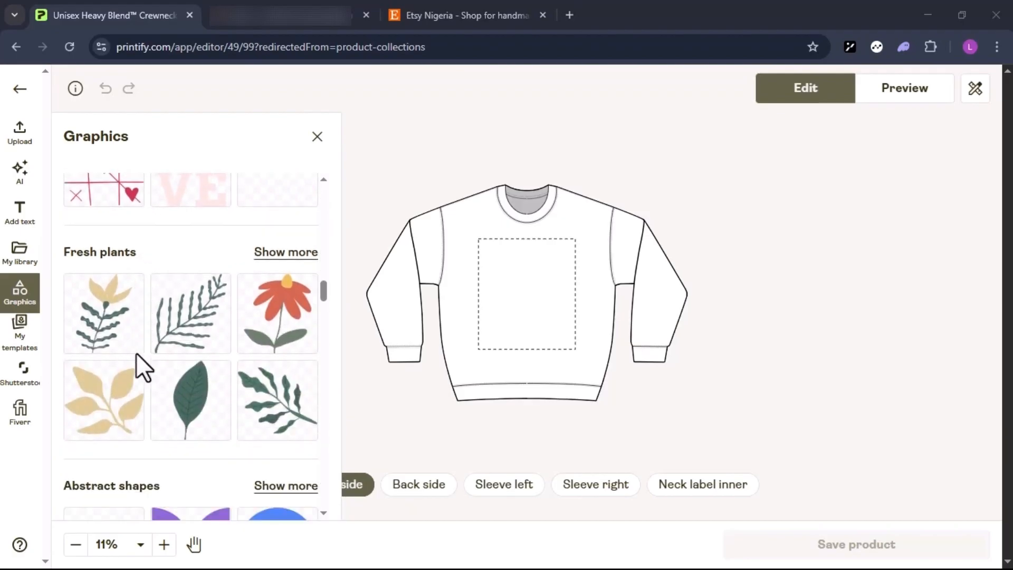
scroll(136, 353, "down", 2)
scroll(136, 353, "up", 20)
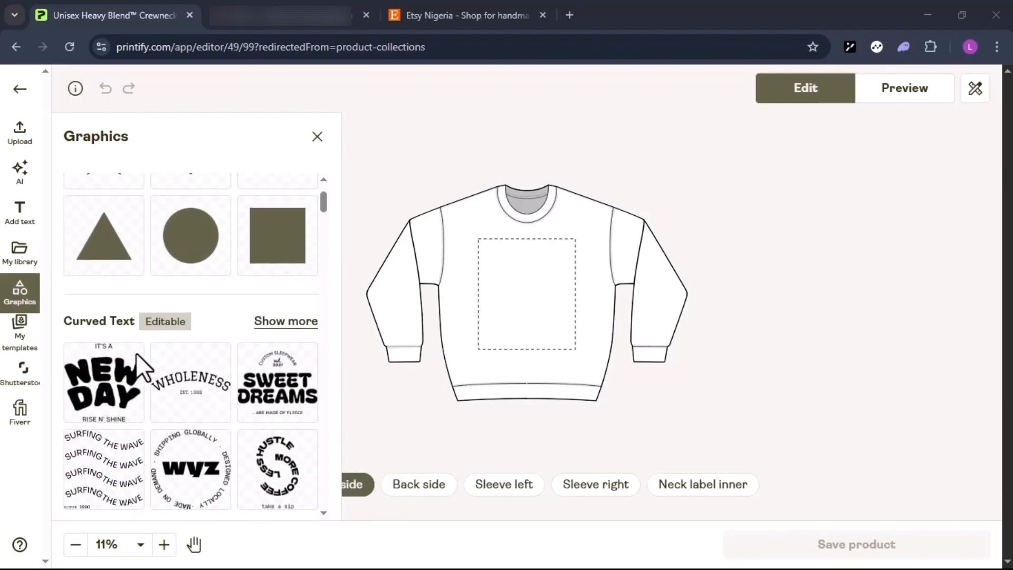
scroll(136, 353, "down", 1)
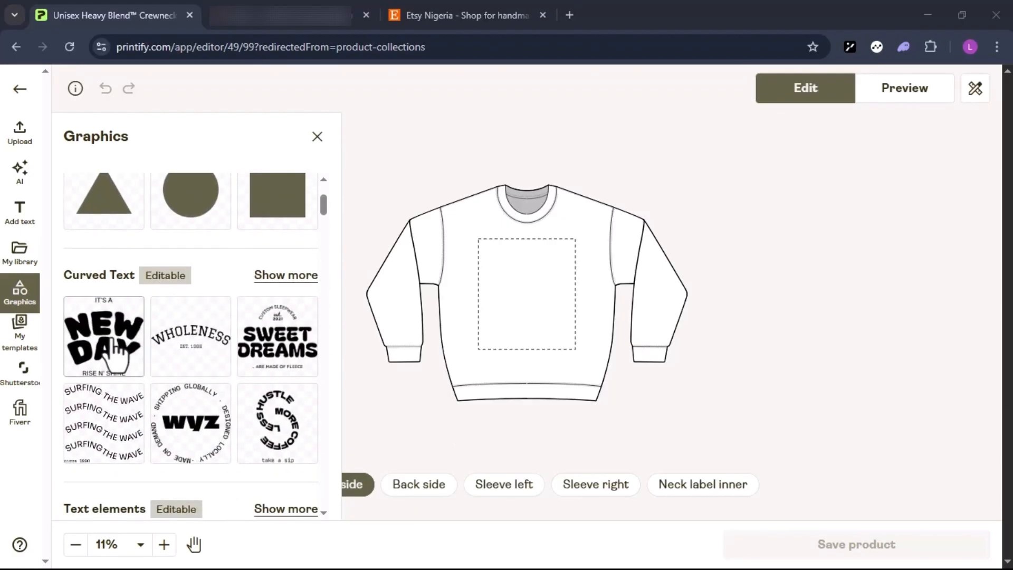
left_click(115, 359)
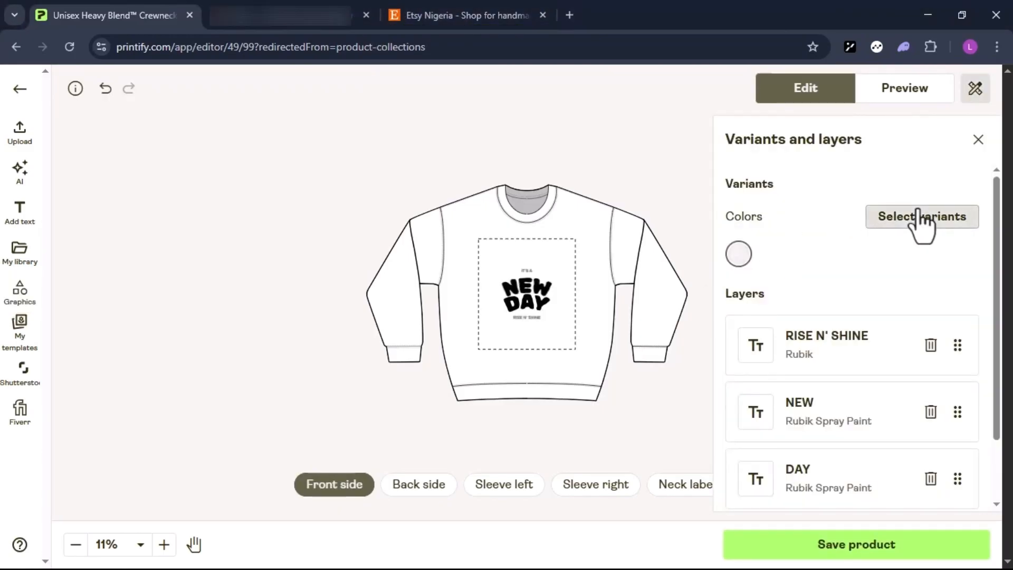
Step: Add the Graphite Heather, Black and Ash color variants to the sweatshirt alongside White
left_click(921, 224)
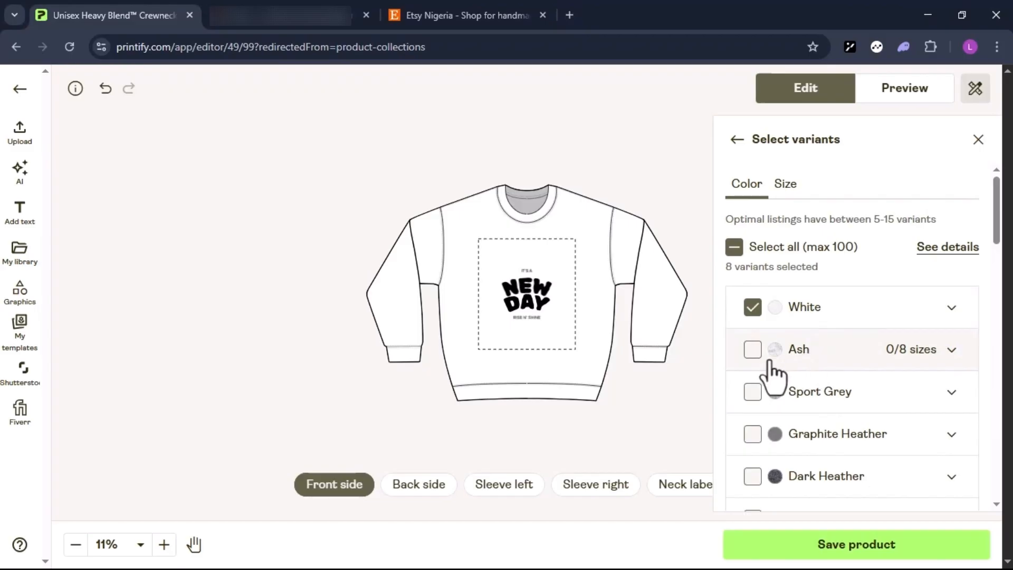
left_click(752, 393)
left_click(752, 393)
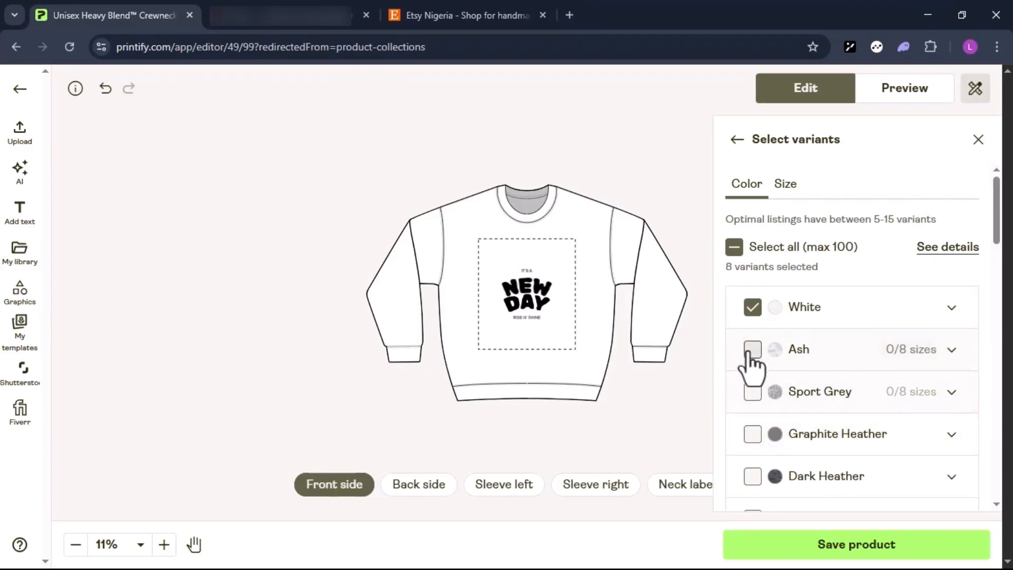
left_click(753, 437)
scroll(755, 454, "down", 2)
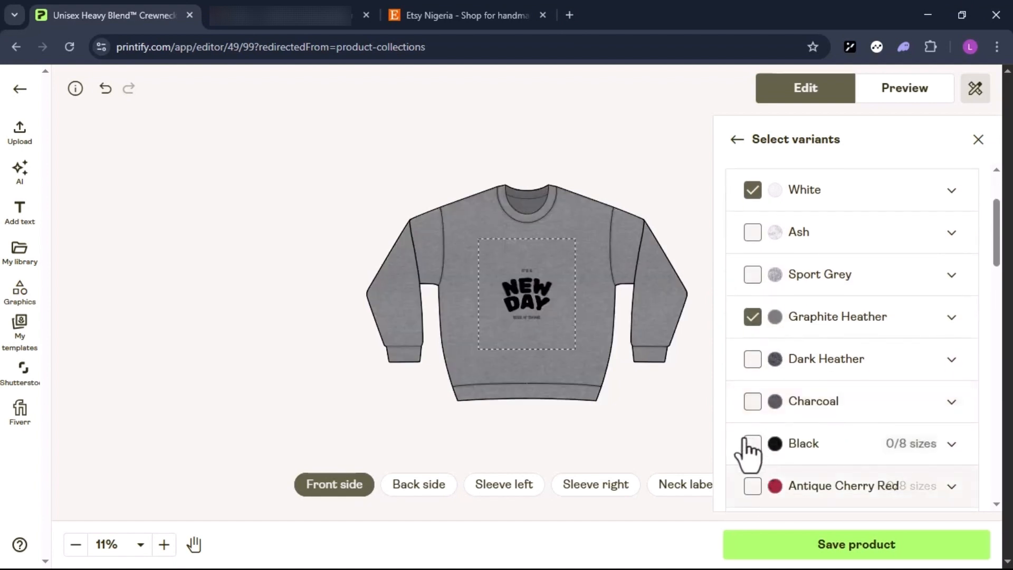
left_click(753, 443)
scroll(739, 369, "down", 1)
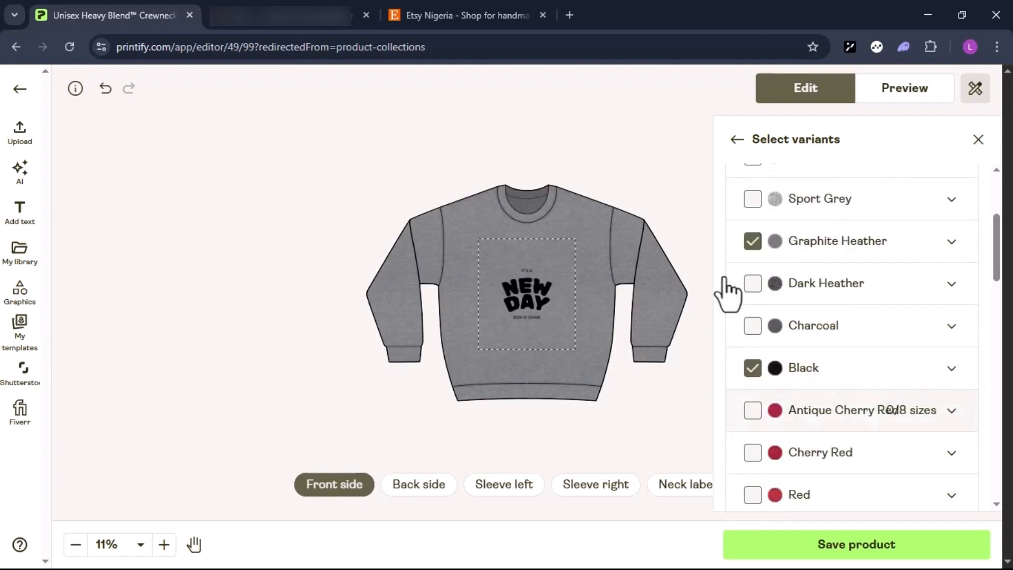
scroll(774, 226, "up", 3)
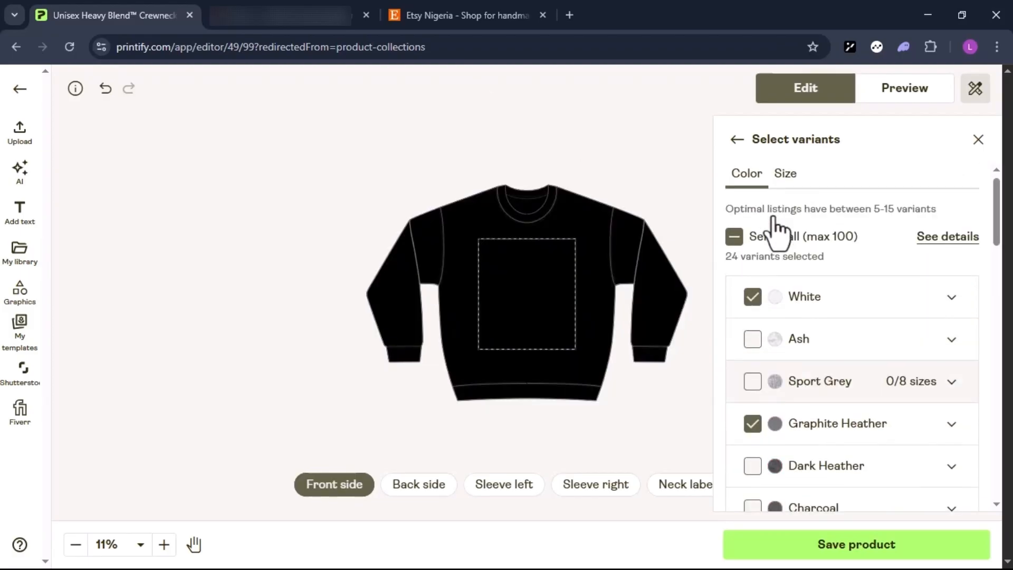
left_click(753, 340)
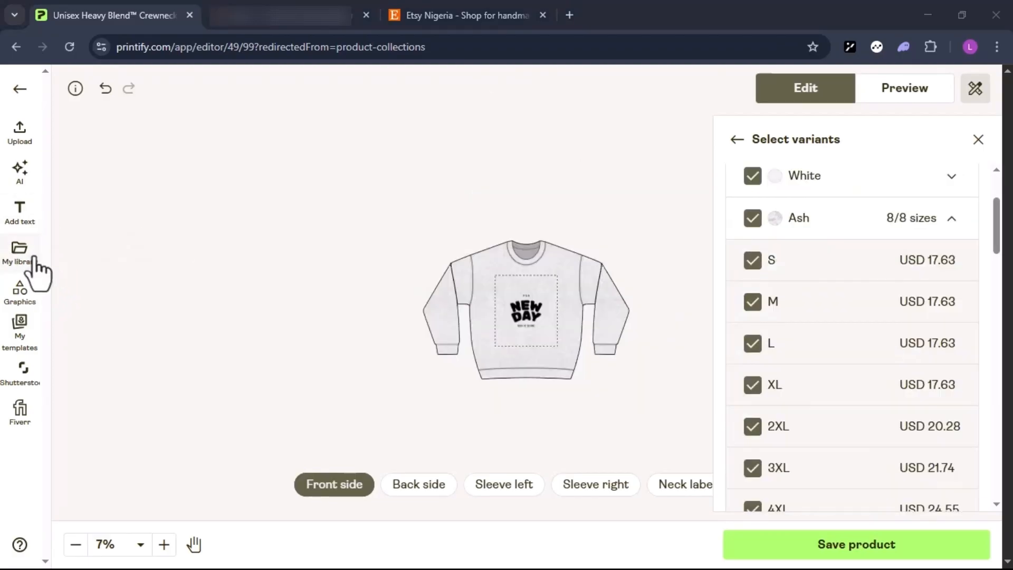
Step: Check the saved design library and the upload sources with their print file requirements
left_click(33, 259)
left_click(32, 261)
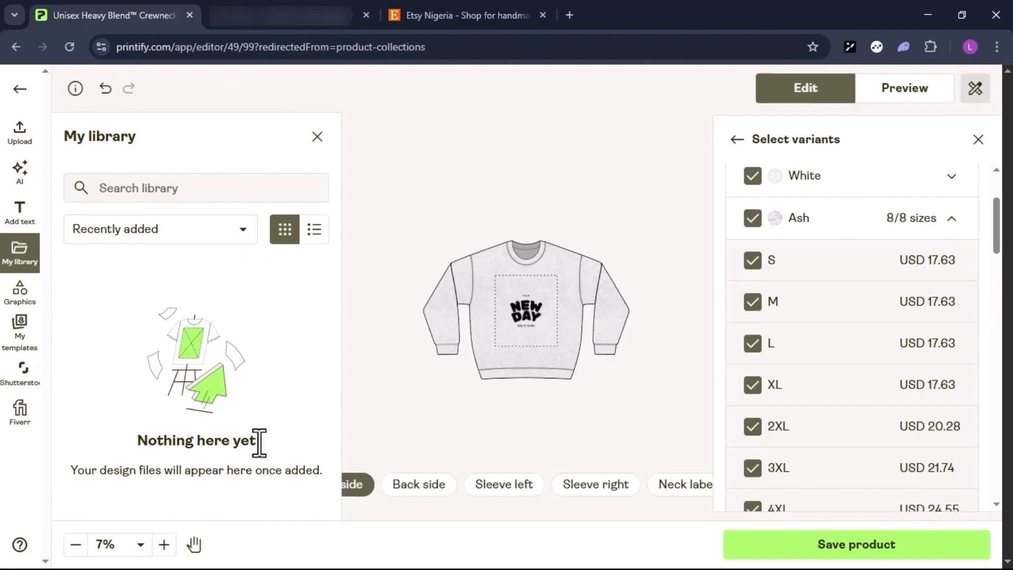
left_click(12, 325)
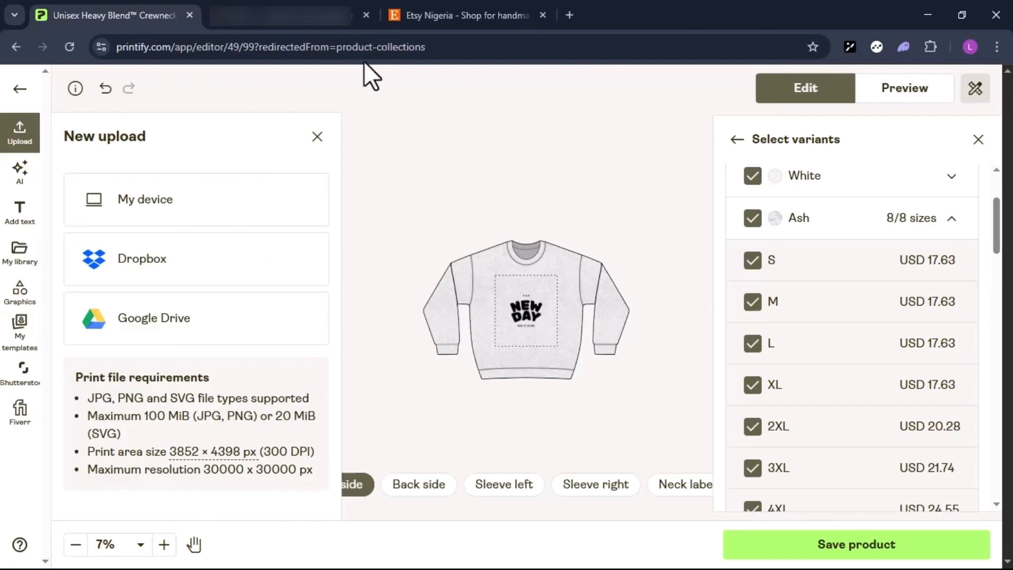
Step: Save the sweatshirt product and start connecting the store to Etsy for publishing
left_click(945, 547)
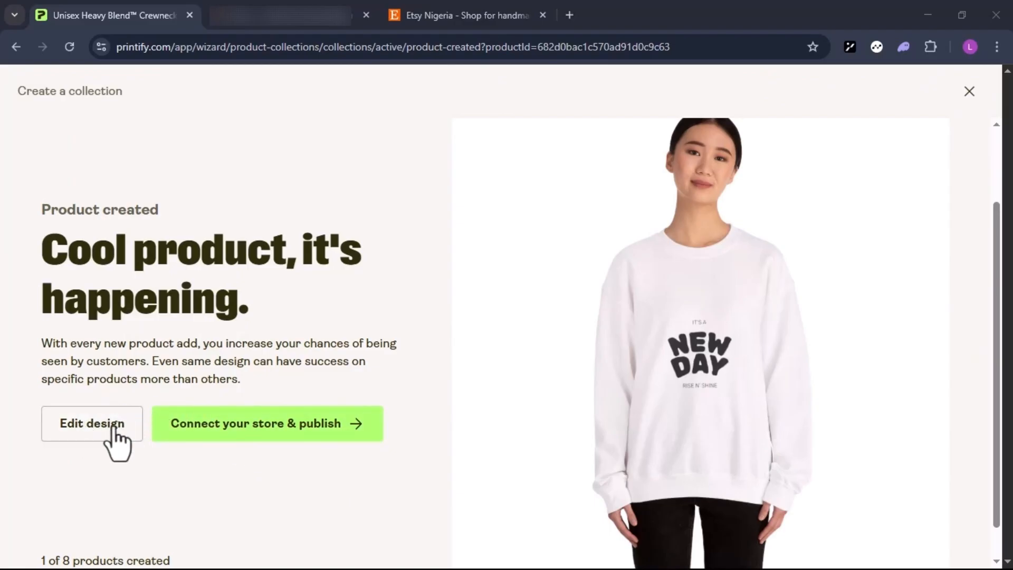
left_click(289, 429)
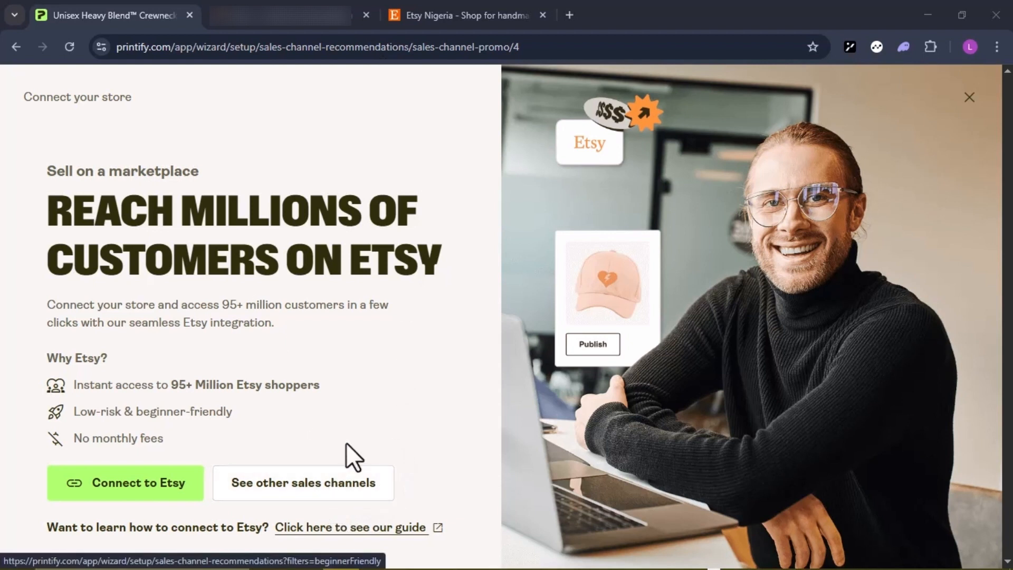
left_click(127, 491)
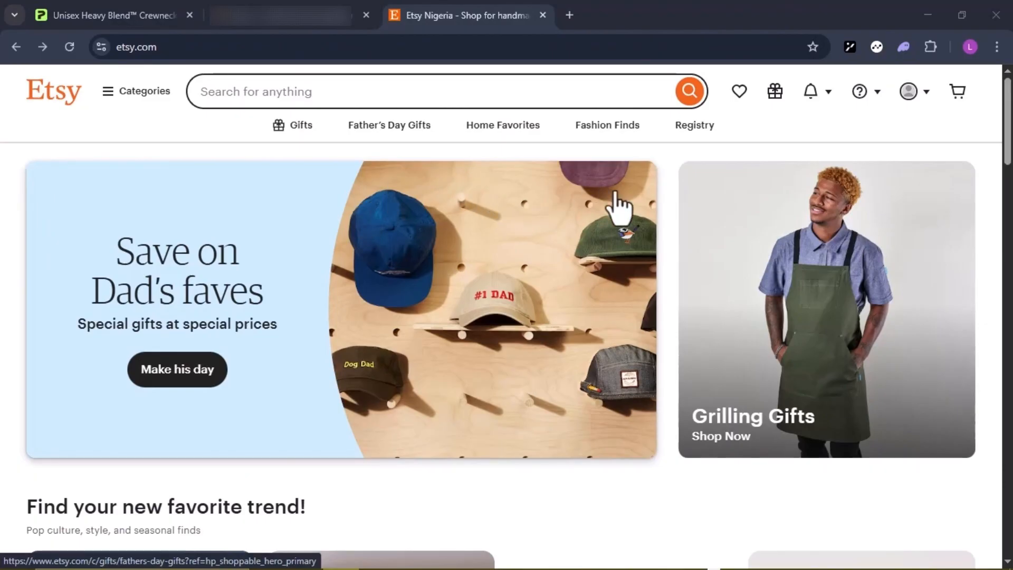
Step: On Etsy, go to the selling page from the account options and get started with the shop setup
left_click(910, 94)
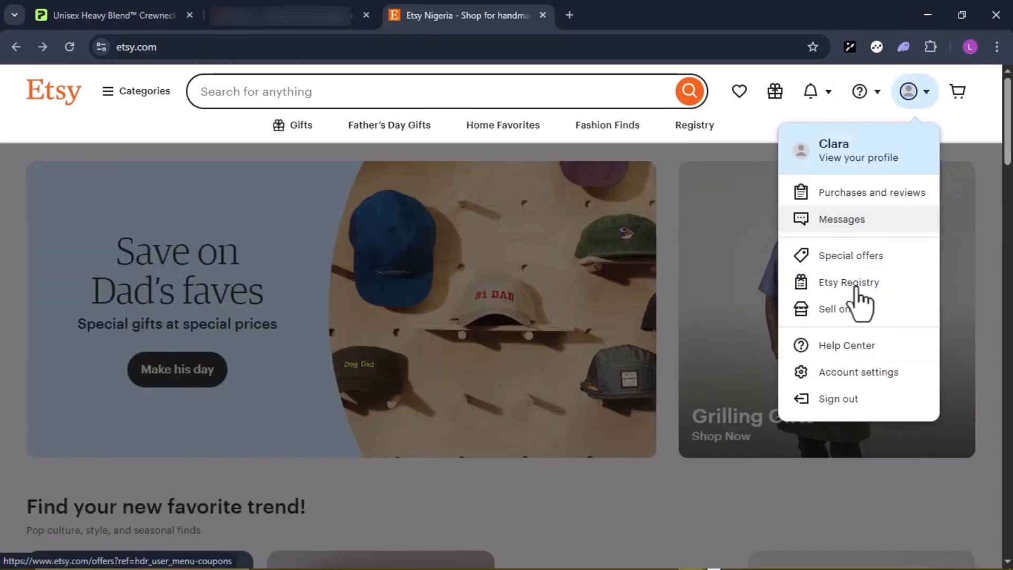
left_click(838, 308)
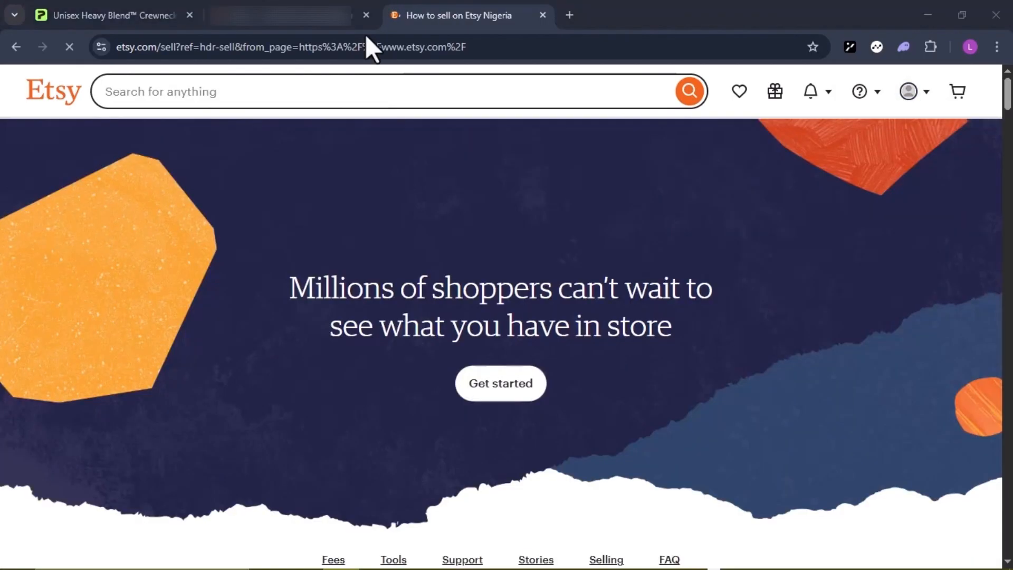
left_click(505, 393)
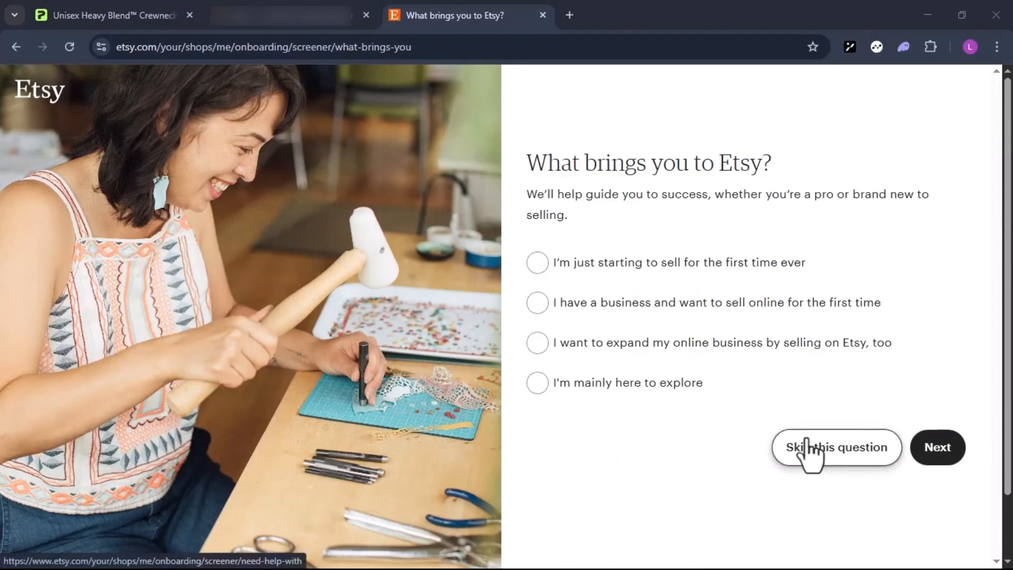
Step: Answer that this is the first time ever selling, and go through the topics Etsy offers help with
left_click(536, 266)
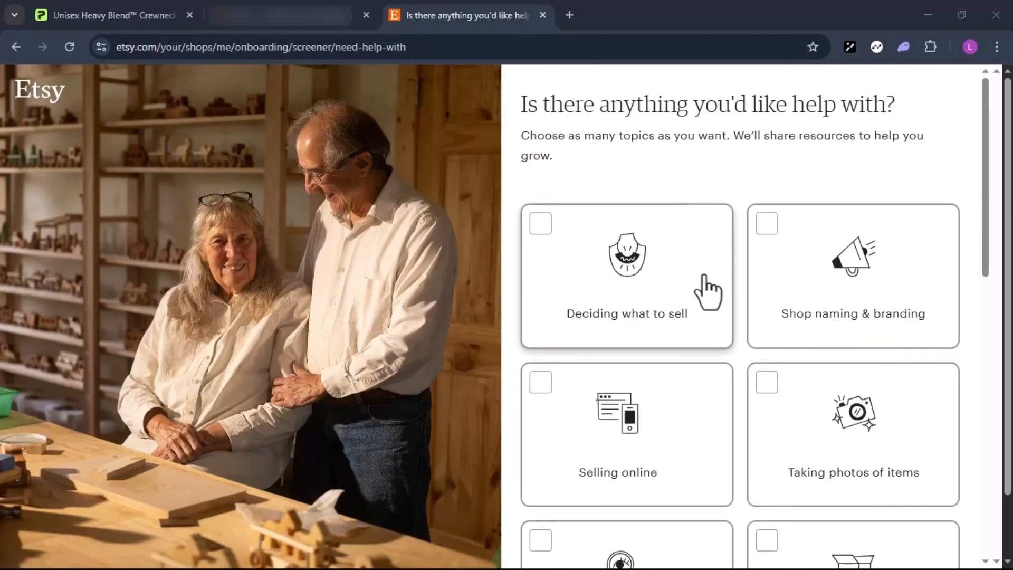
scroll(707, 288, "down", 2)
scroll(707, 288, "down", 3)
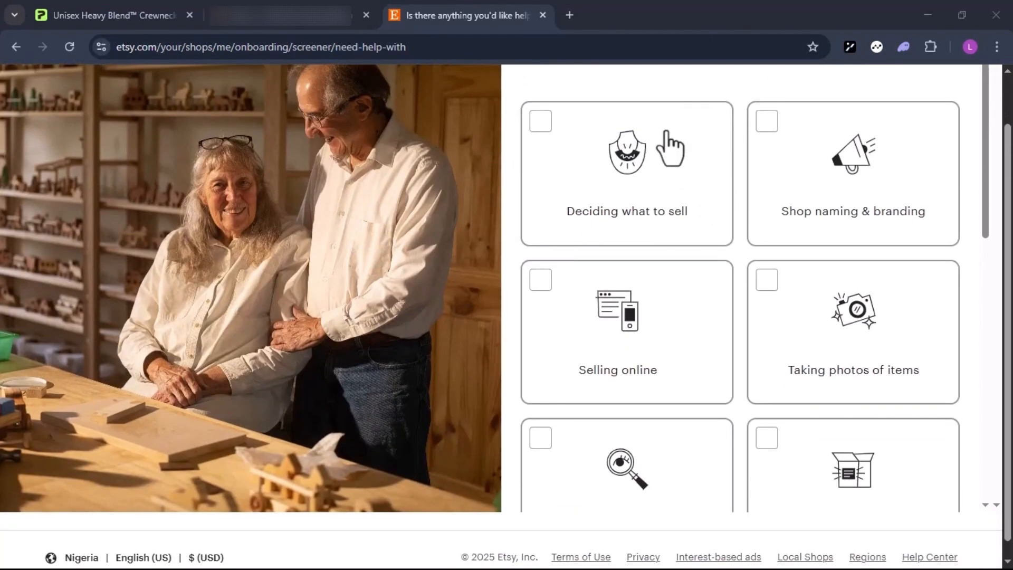
scroll(690, 250, "down", 4)
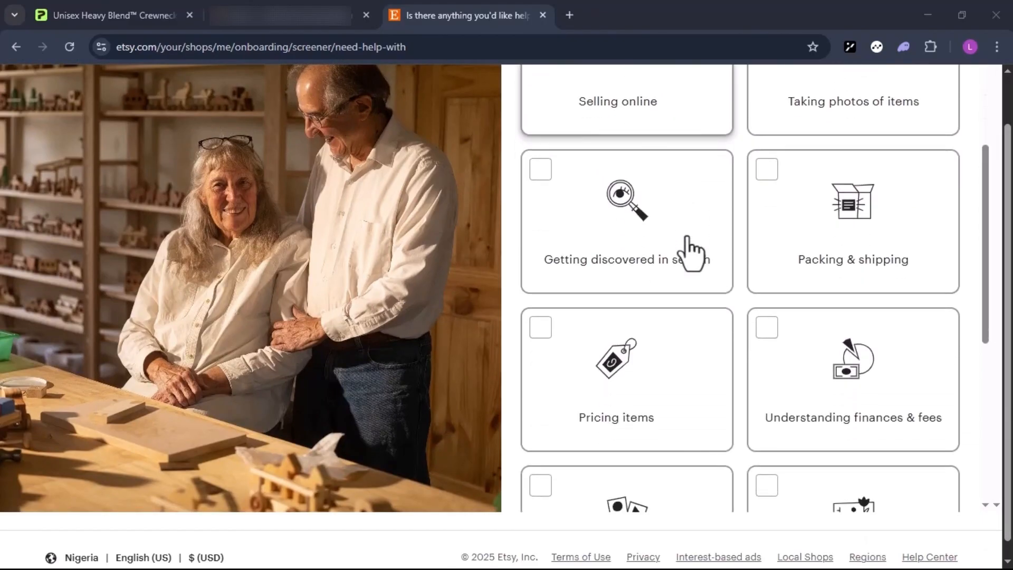
scroll(797, 295, "up", 6)
scroll(660, 240, "down", 2)
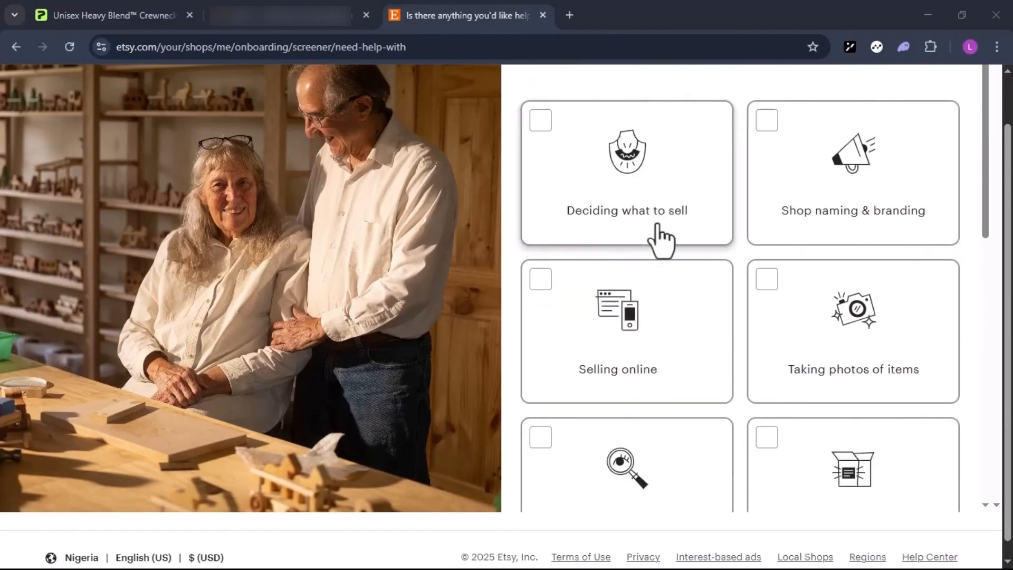
scroll(659, 240, "down", 10)
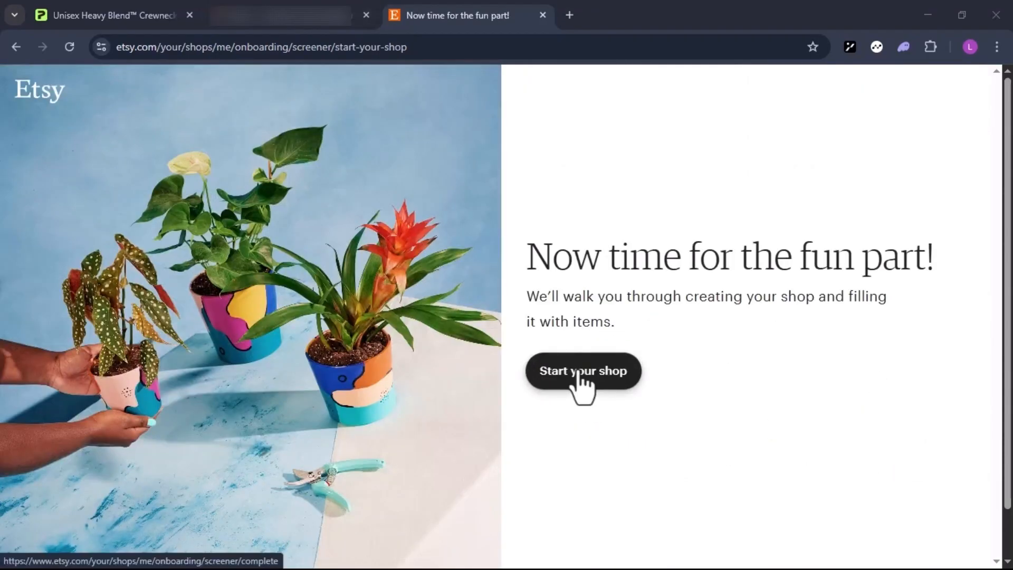
Step: Start the Etsy shop and save its preferences with English as the language and United States Dollar as the currency
left_click(581, 372)
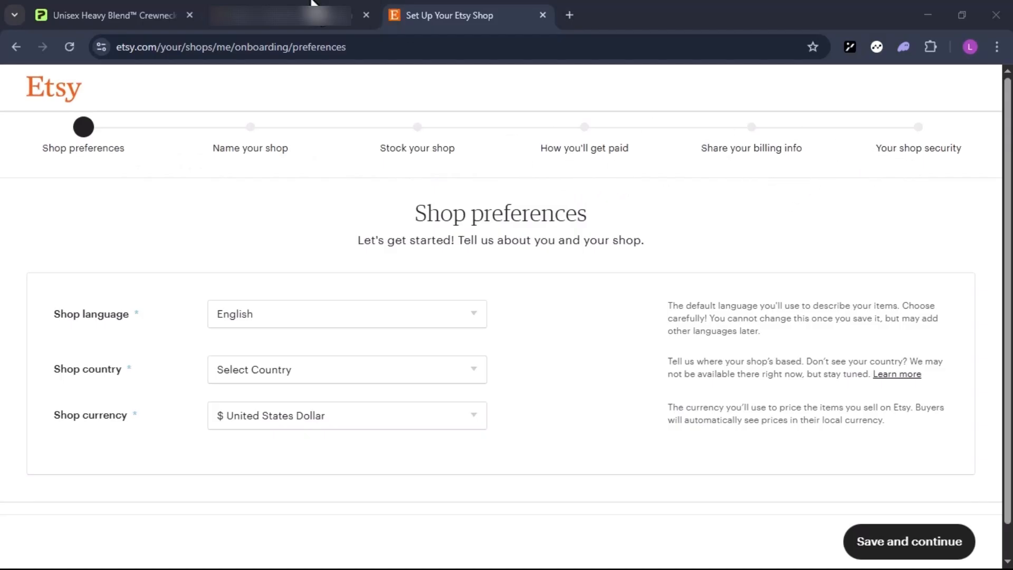
left_click(907, 549)
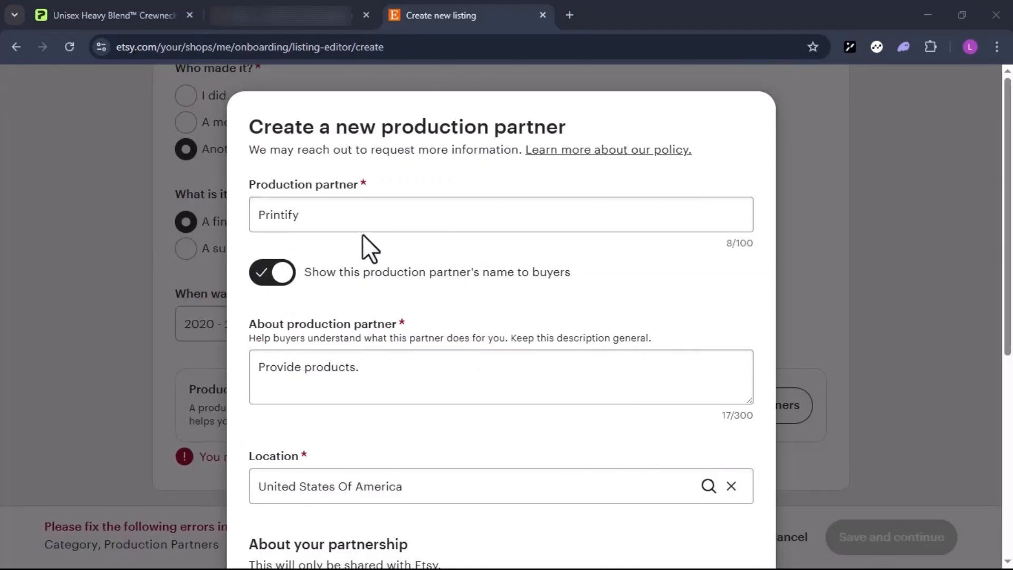
Step: Save Printify as a new production partner, confirm it for the Etsy listing, and look through the listing's details form
scroll(409, 367, "down", 7)
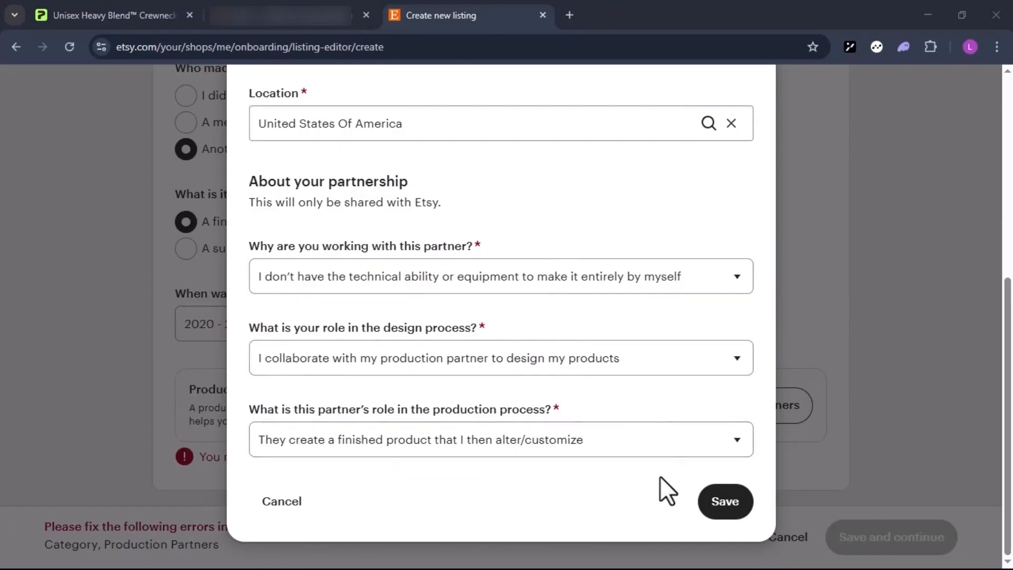
left_click(718, 504)
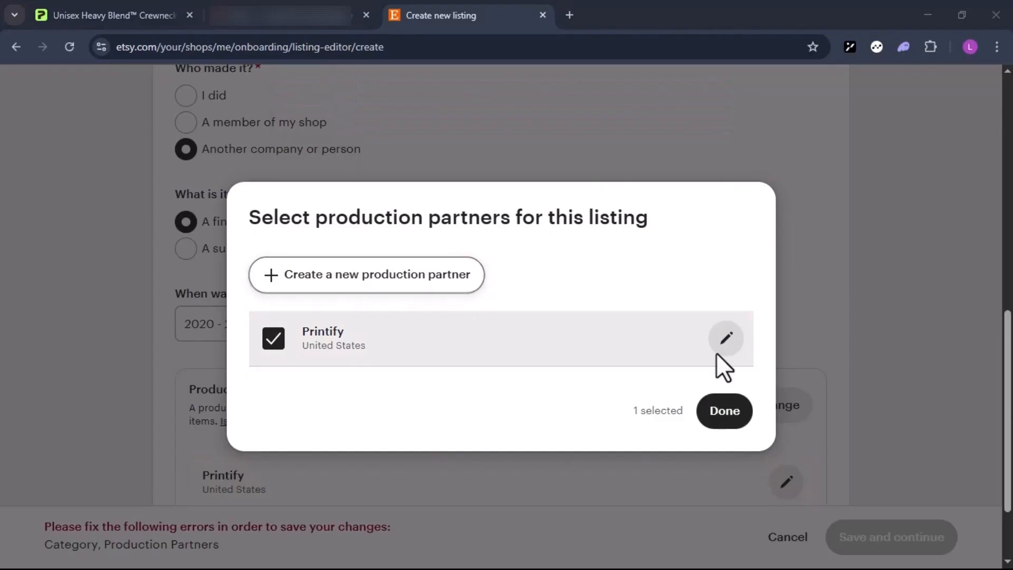
left_click(728, 414)
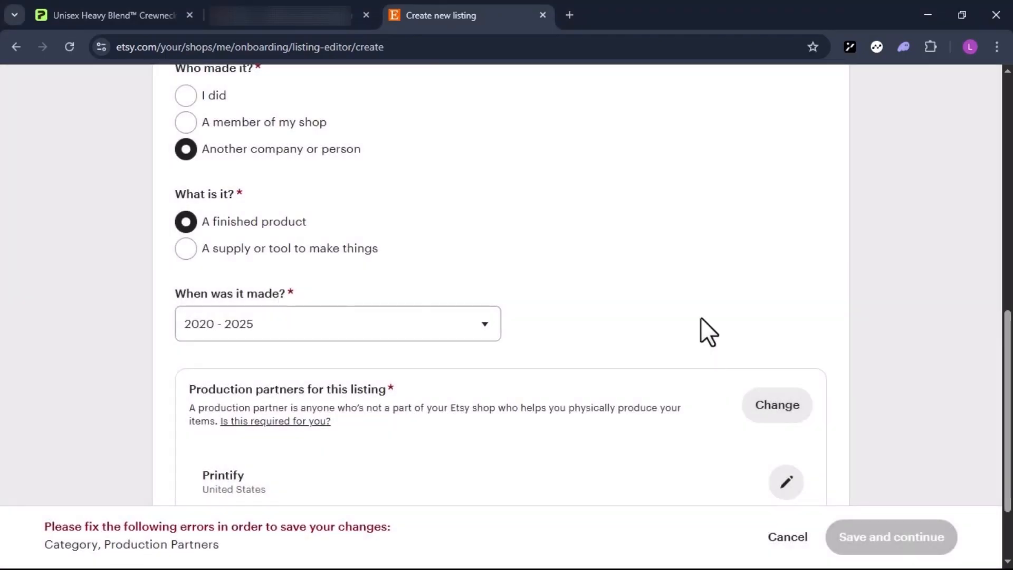
scroll(701, 318, "up", 2)
scroll(628, 248, "up", 5)
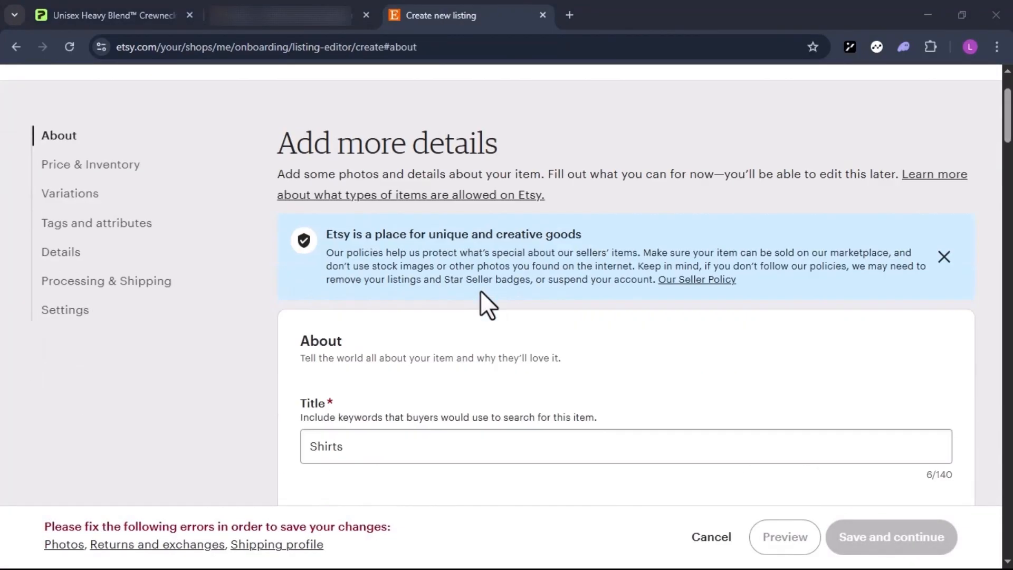
scroll(482, 301, "down", 6)
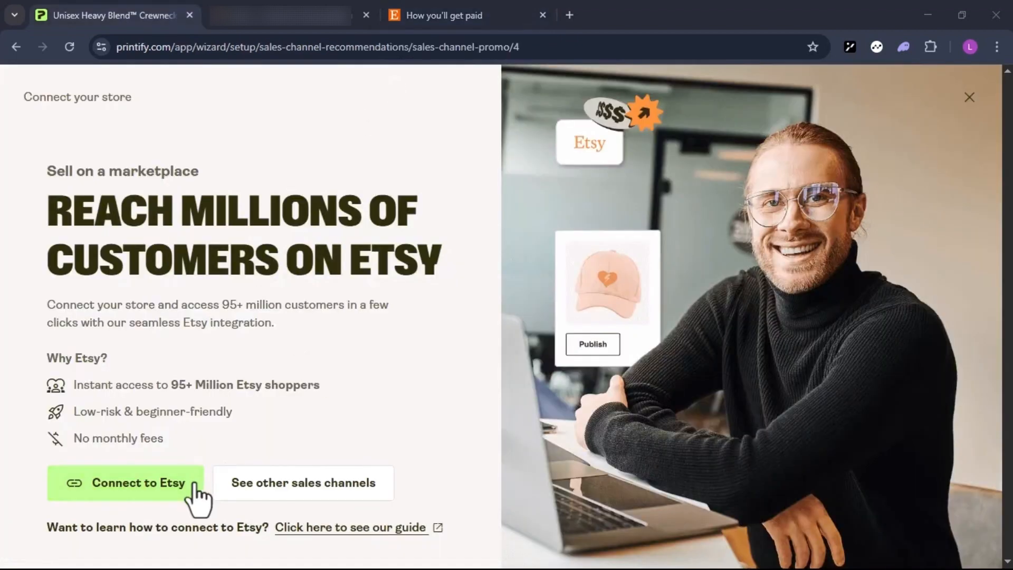
Step: Switch to Printify, connect the store to Etsy, and grant the Printify application access to the Etsy account
left_click(166, 491)
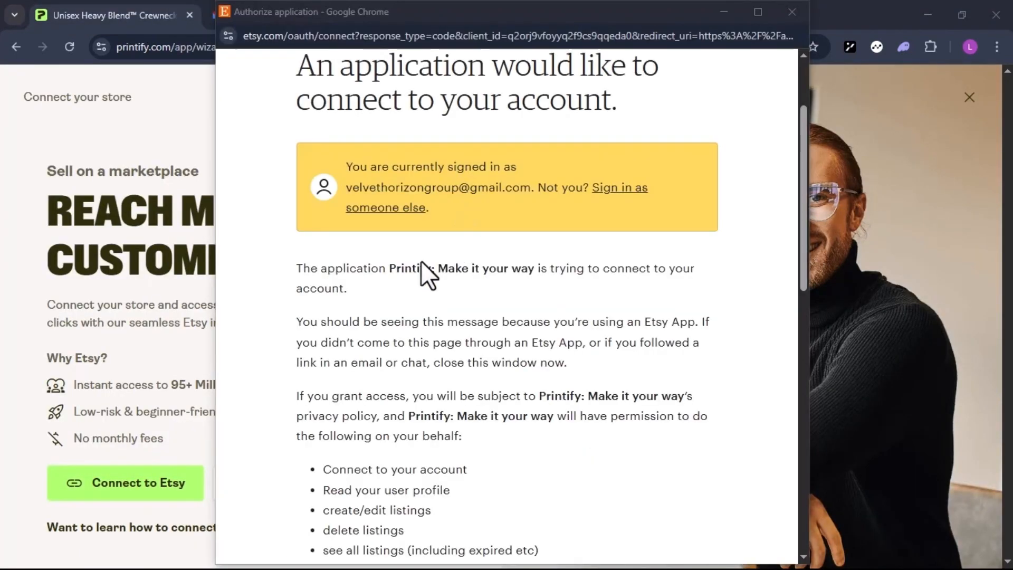
scroll(421, 261, "down", 1)
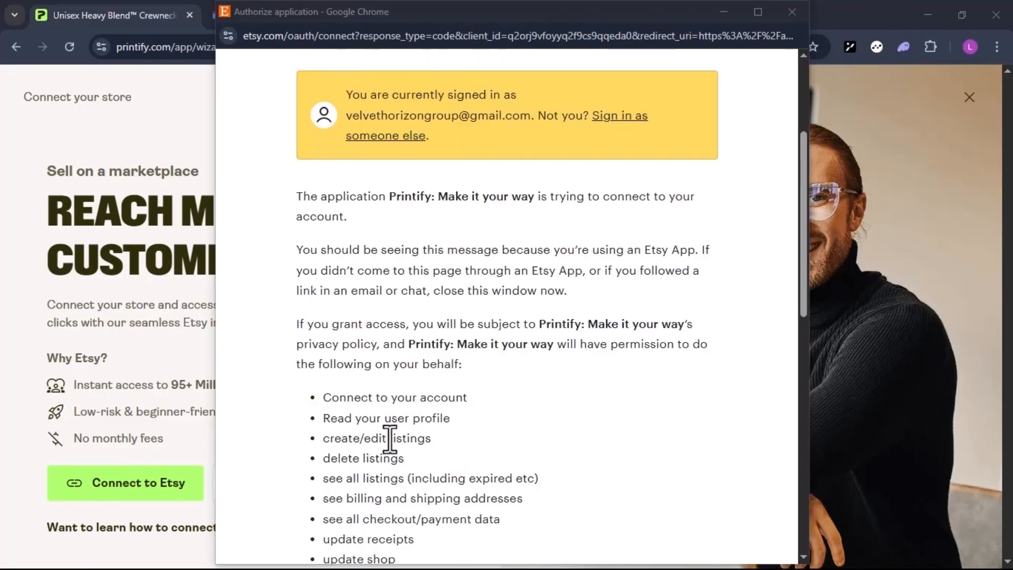
scroll(373, 459, "down", 1)
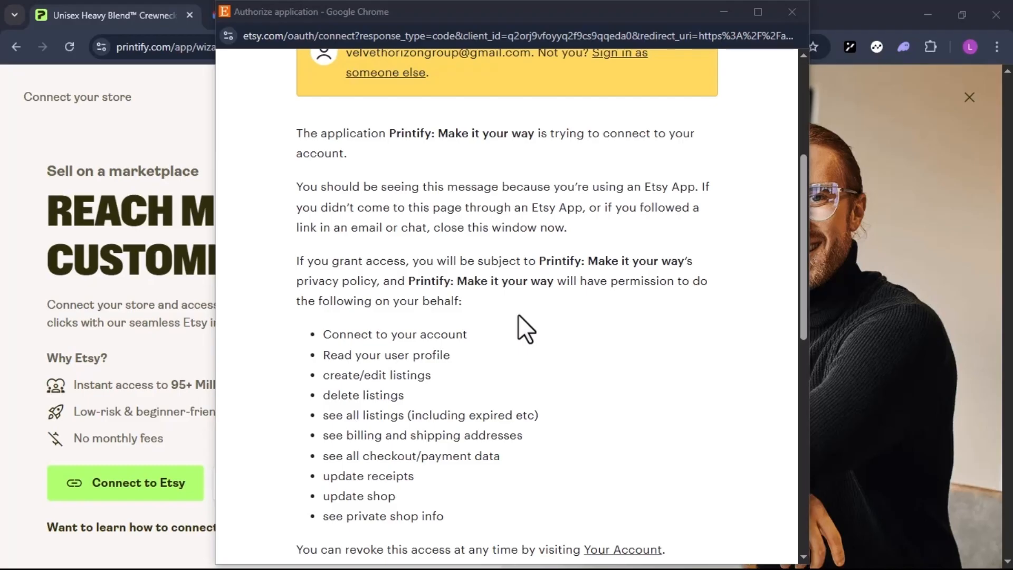
scroll(635, 145, "down", 5)
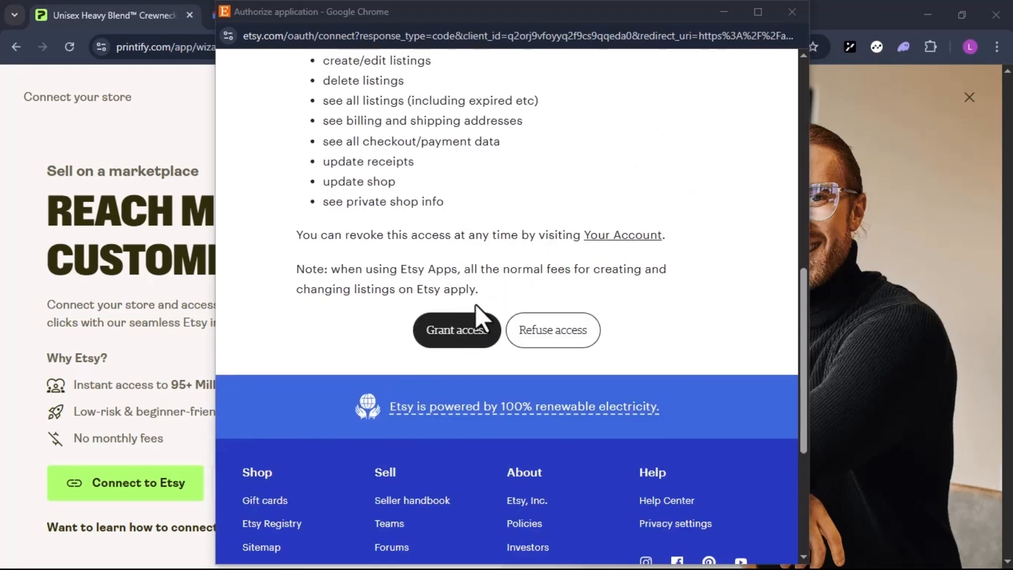
left_click(464, 335)
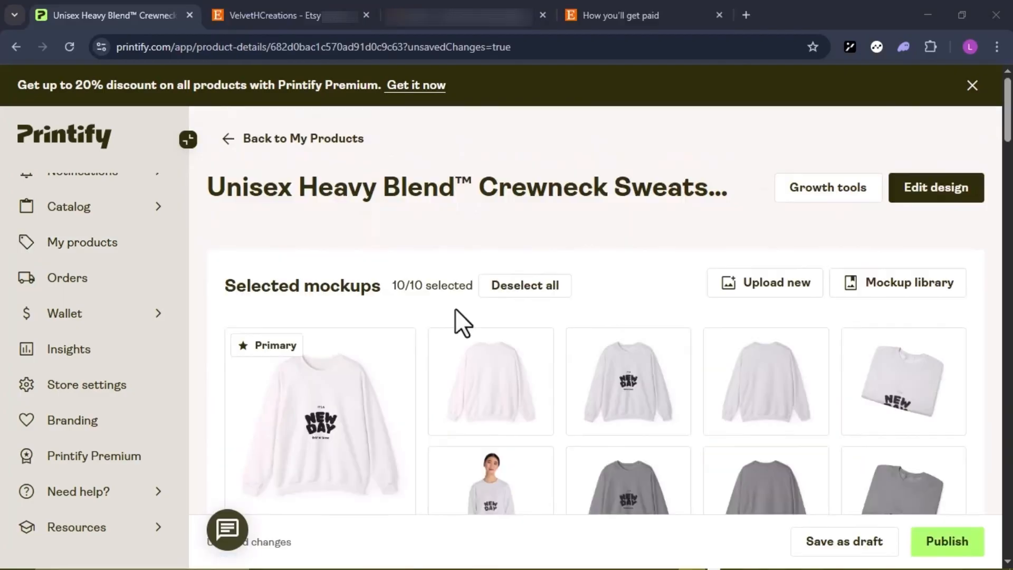
Step: Review the crewneck sweatshirt's listing details, tags and publishing settings, and publish it to the connected Etsy store
scroll(507, 441, "down", 10)
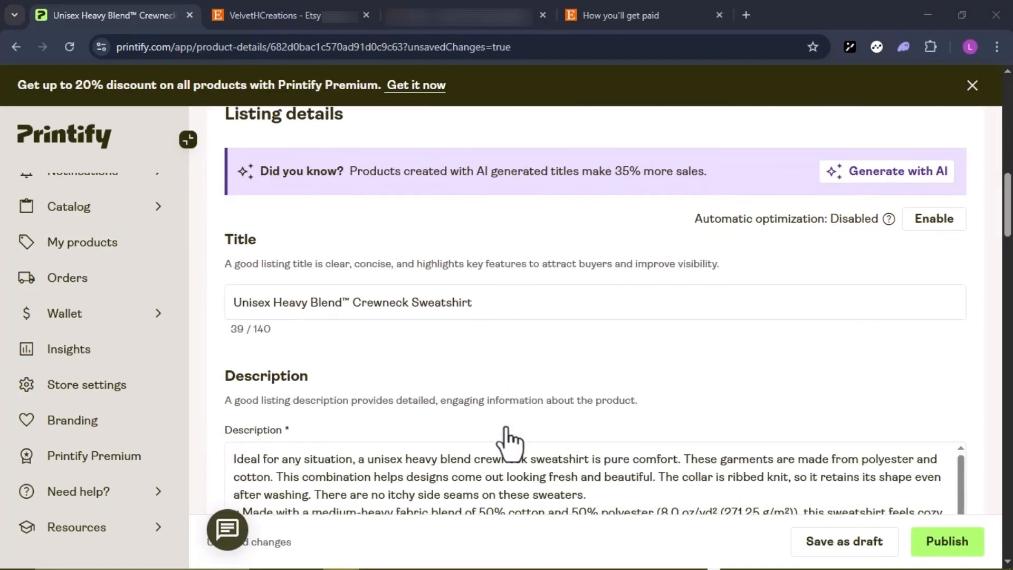
scroll(508, 441, "down", 10)
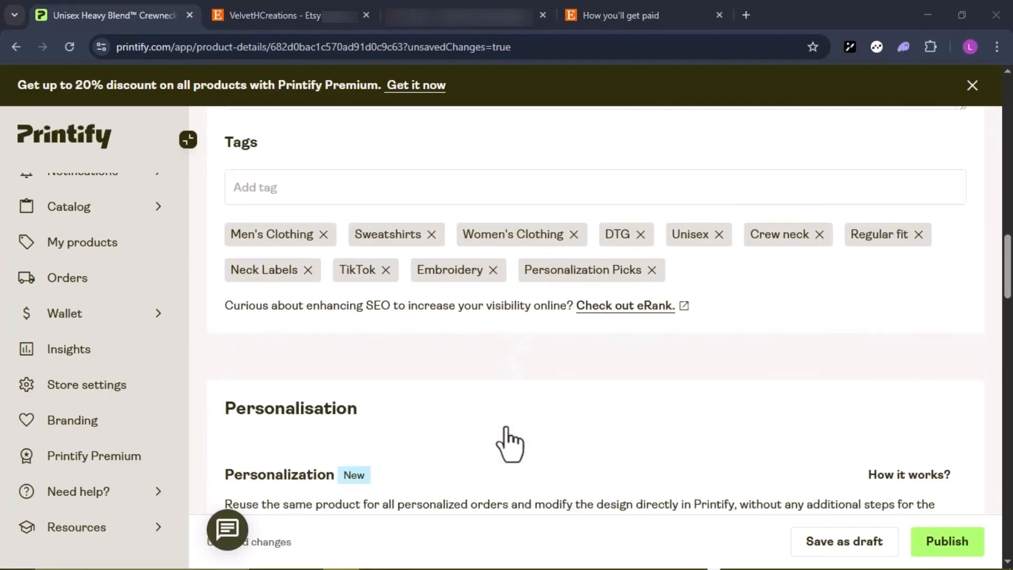
scroll(509, 444, "down", 20)
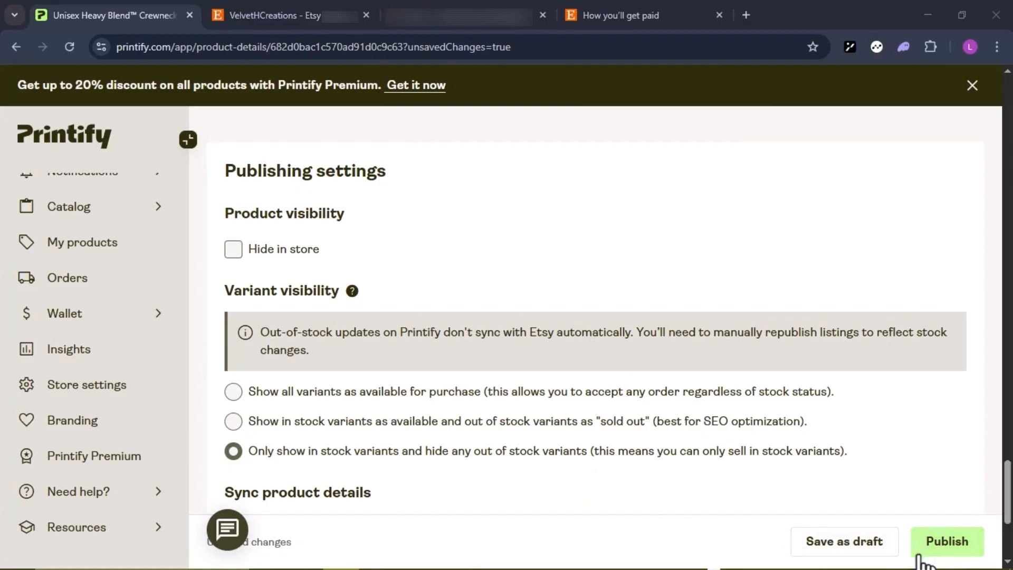
left_click(937, 552)
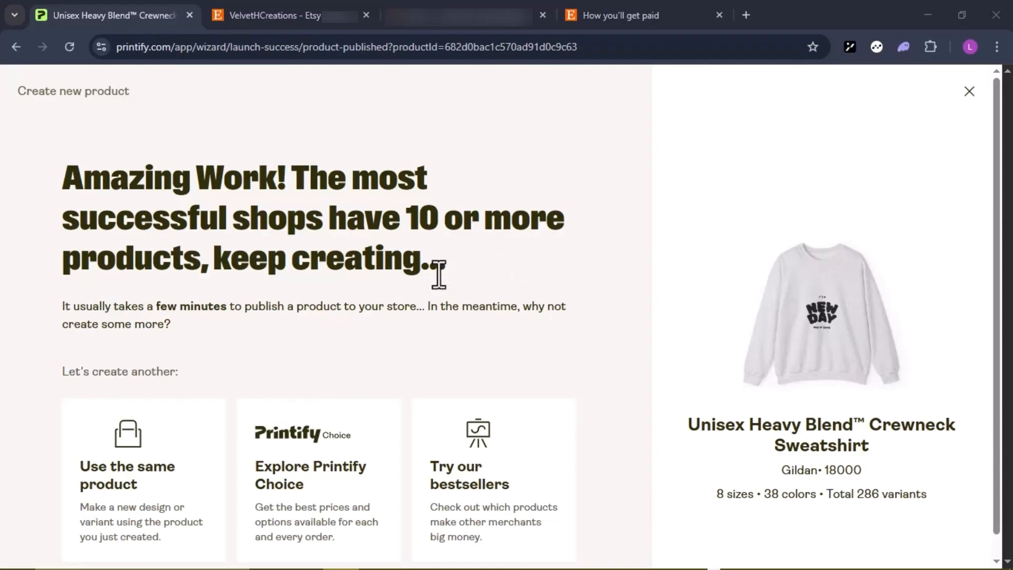
scroll(439, 274, "down", 1)
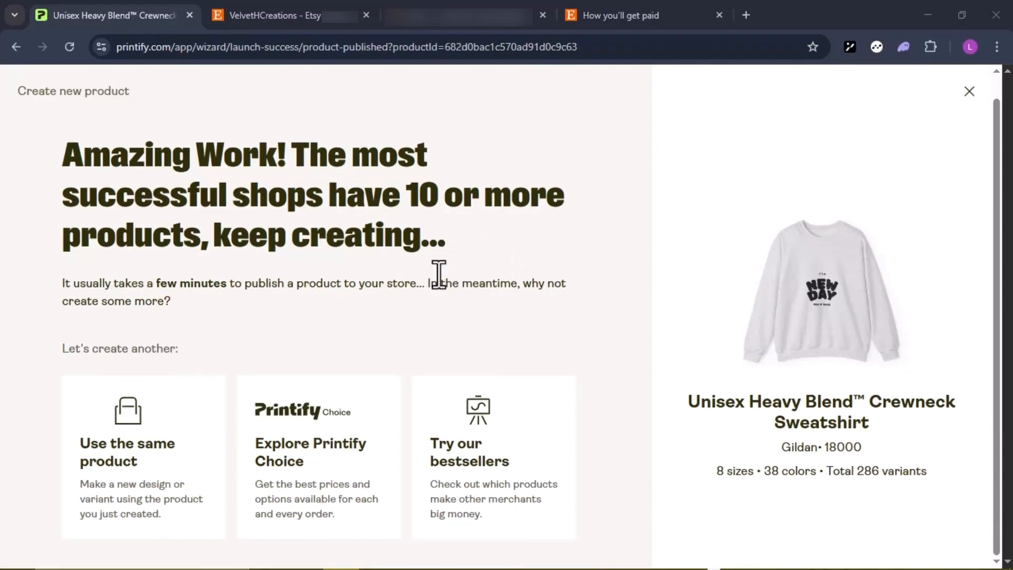